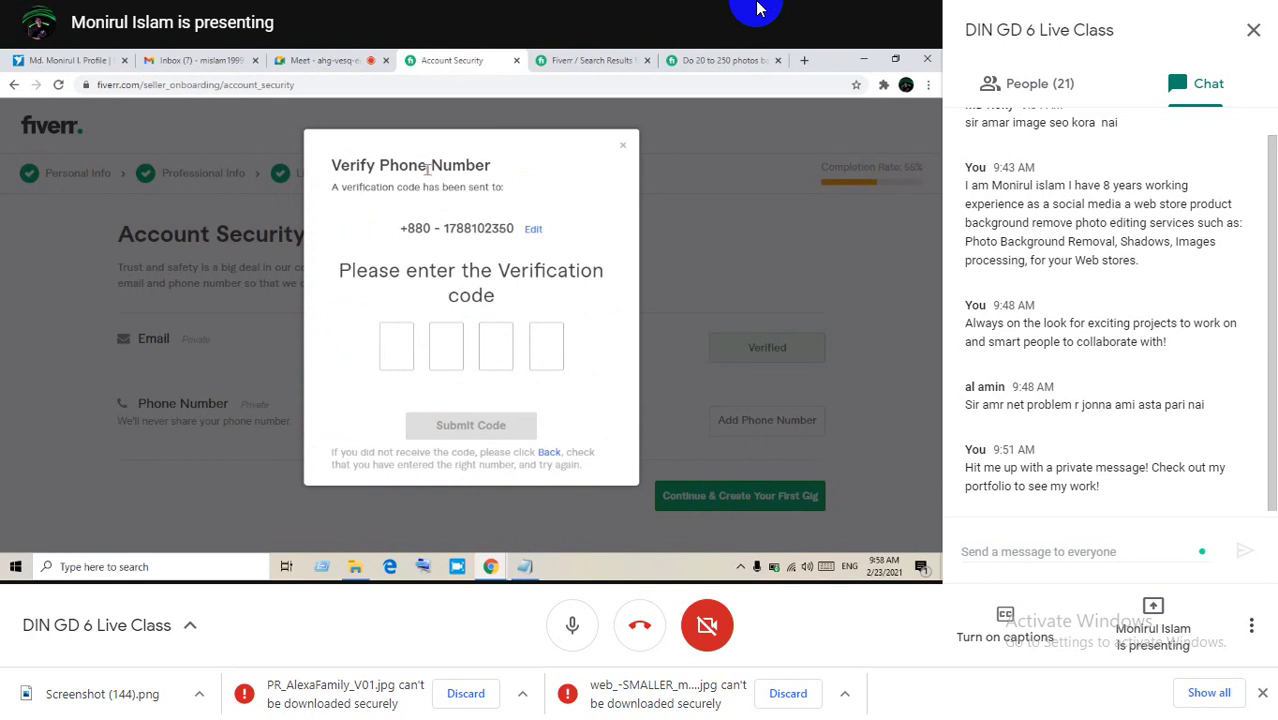
Select "What was your childhood nickname?" as the security question and mute the meeting microphone.
{"action": "left_click", "coordinate": [340, 60]}
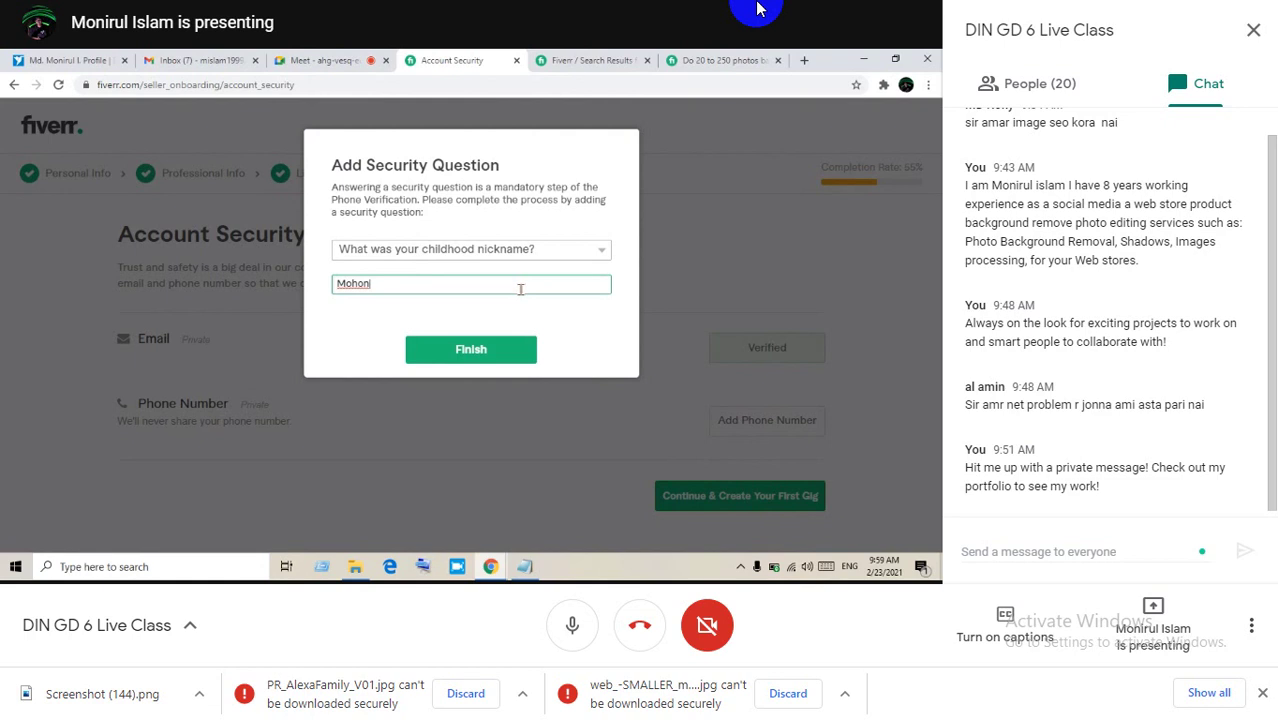
{"action": "left_click", "coordinate": [599, 260]}
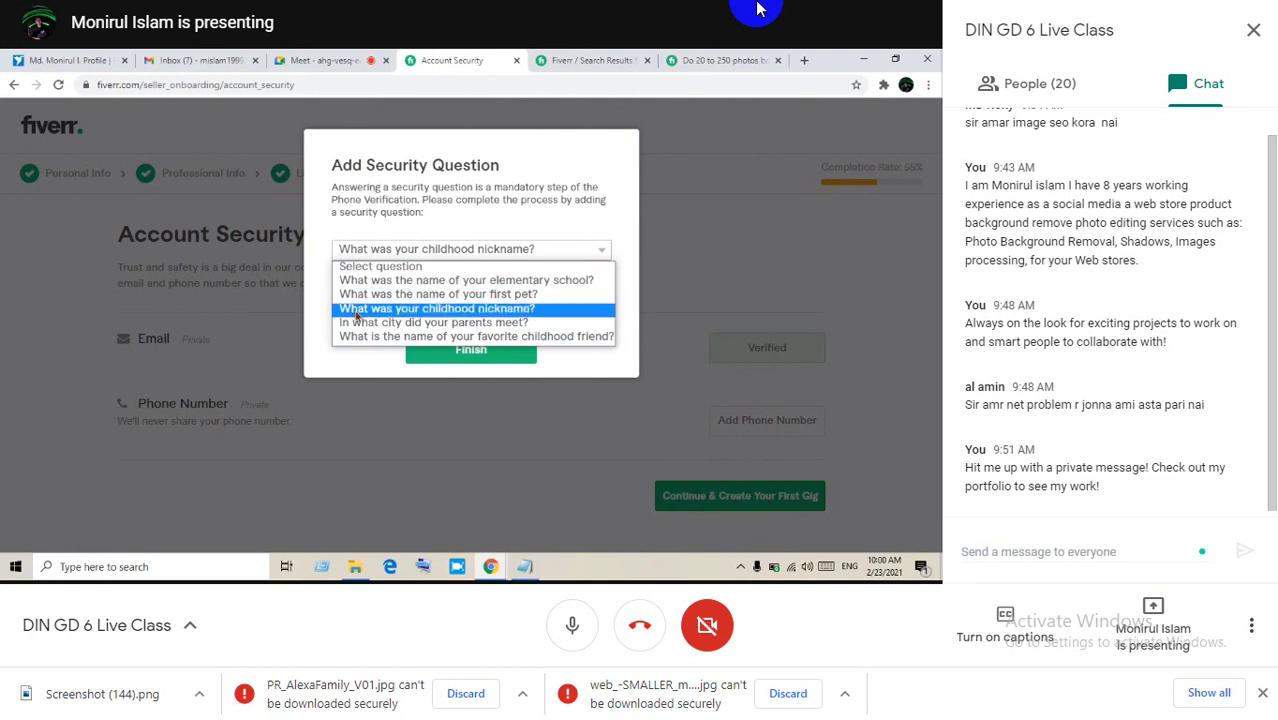
{"action": "left_click", "coordinate": [491, 312]}
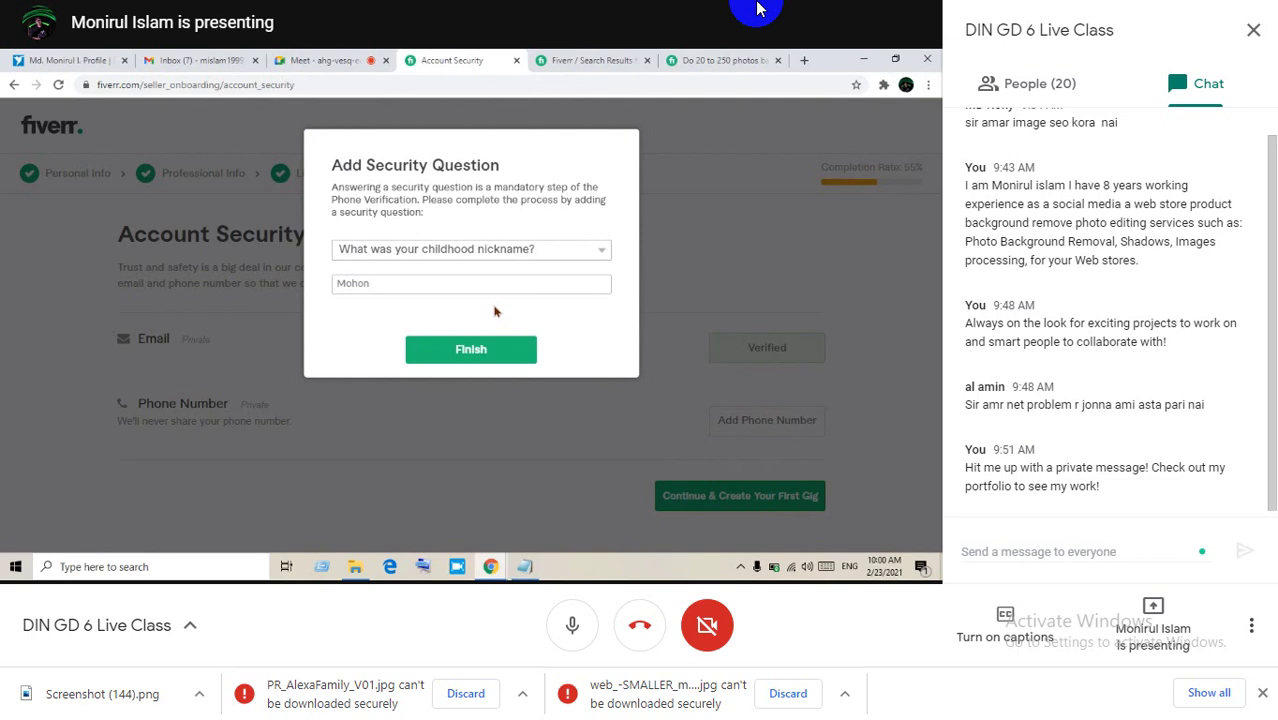
{"action": "left_click", "coordinate": [580, 627]}
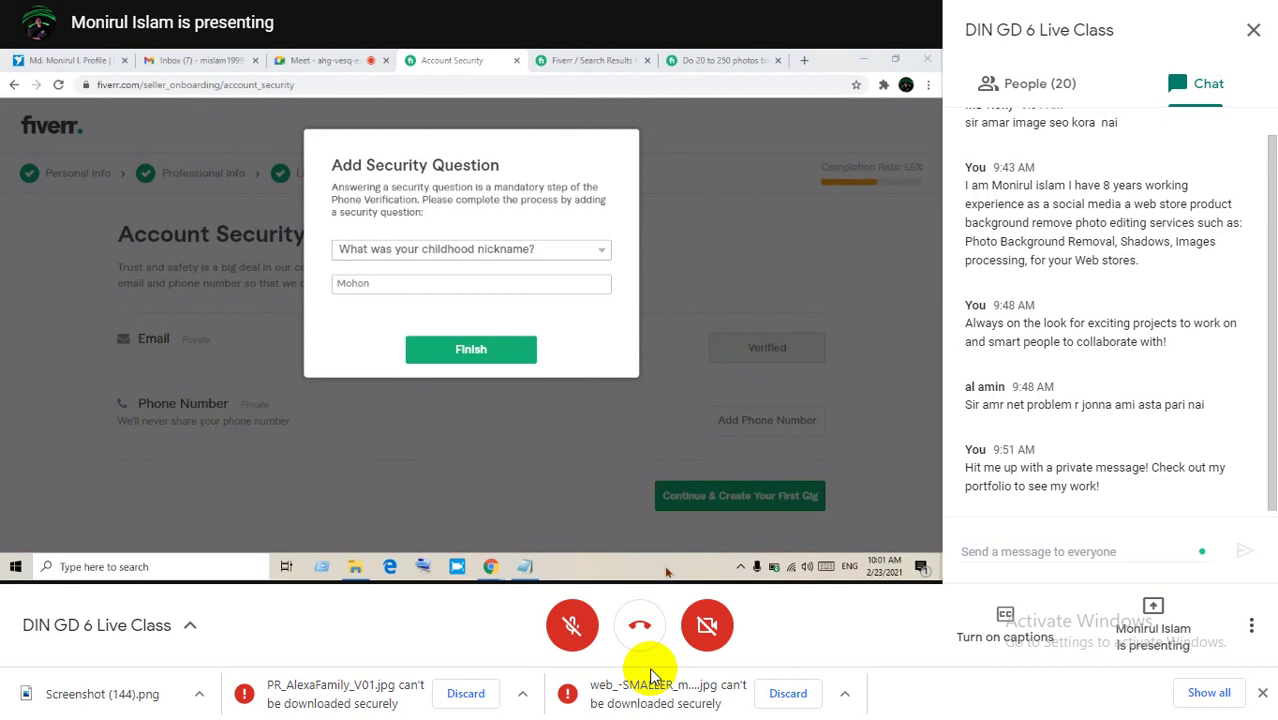
Find the Unsplash website through a web search for "unplash" in a new tab, open it and bookmark it.
{"action": "left_click", "coordinate": [316, 61]}
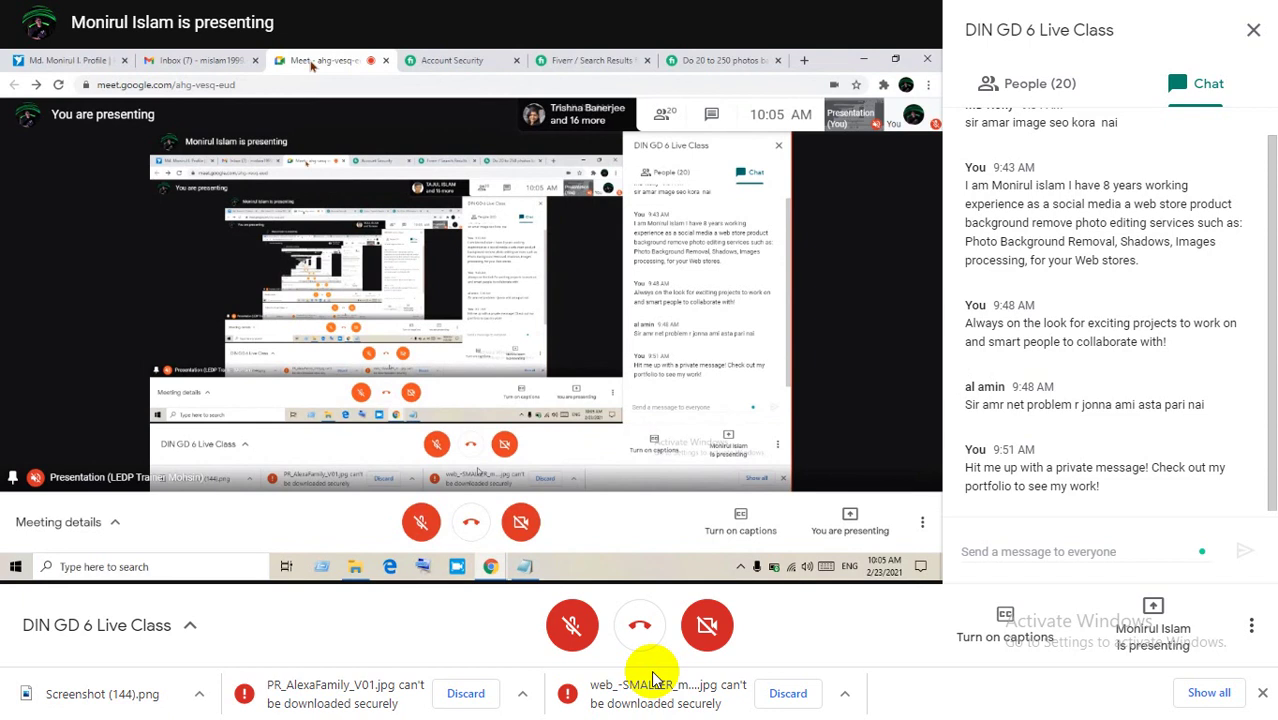
{"action": "left_click", "coordinate": [803, 61]}
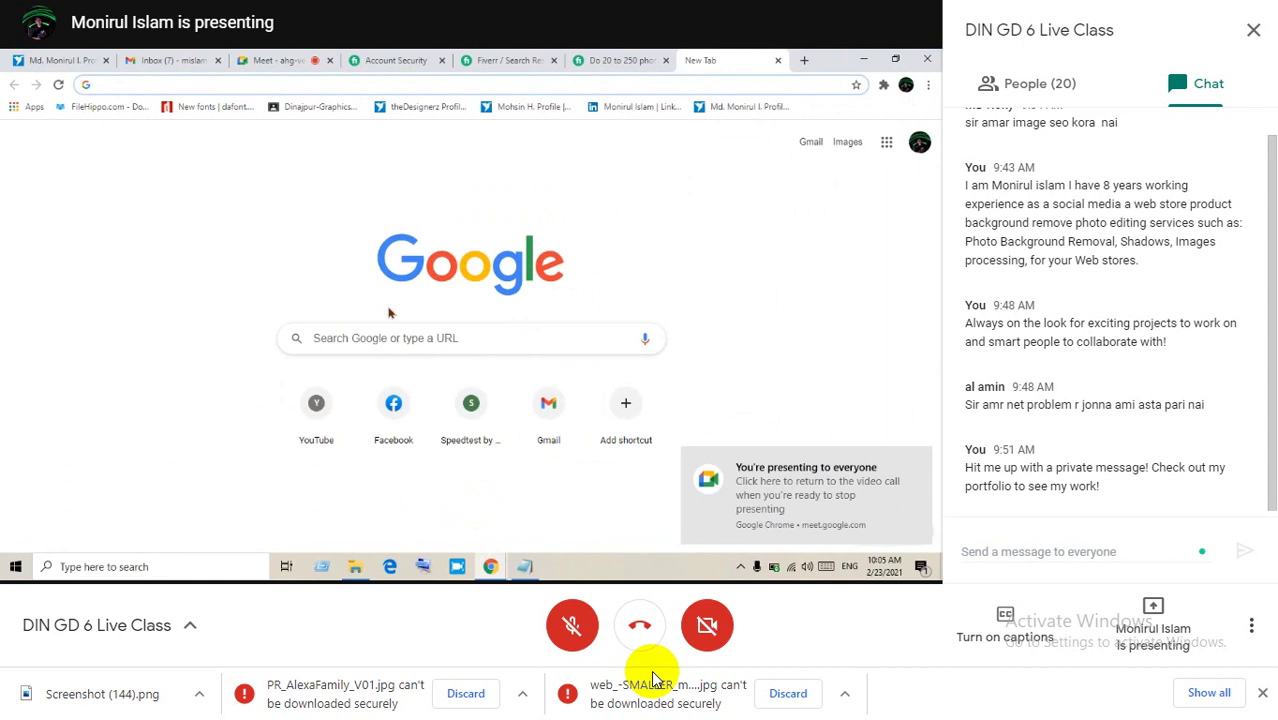
{"action": "type", "text": "un"}
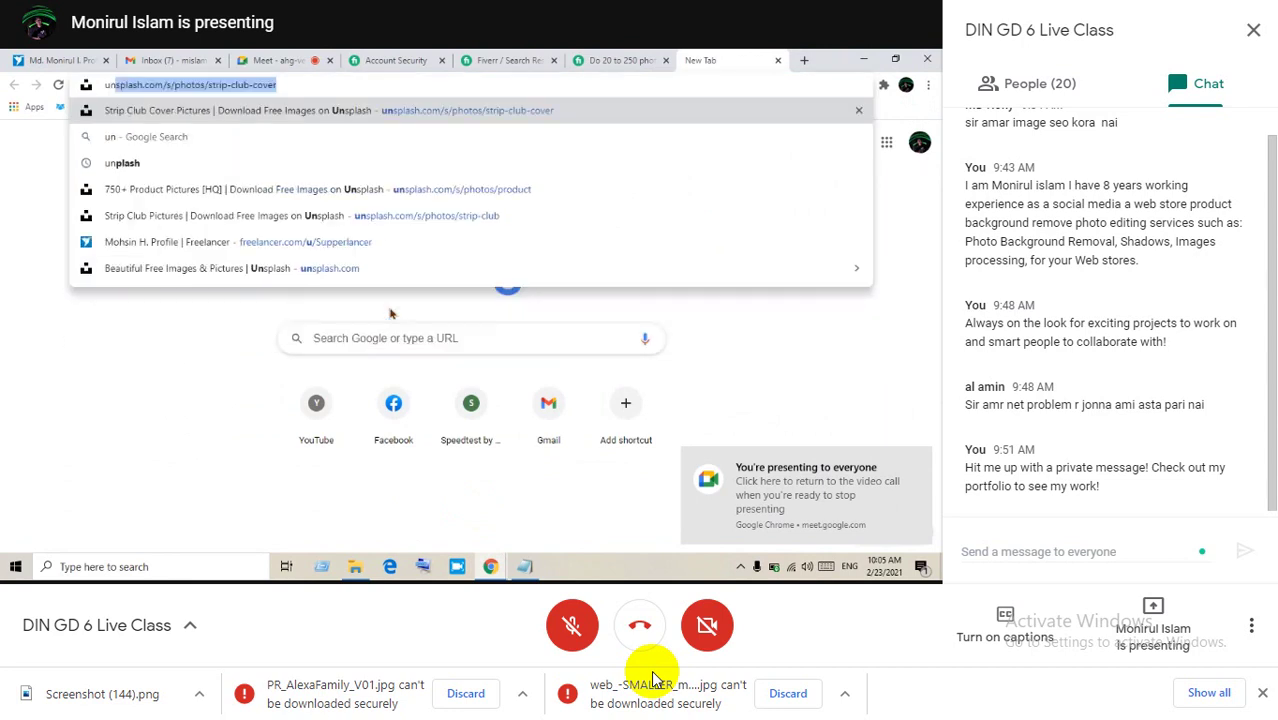
{"action": "left_click", "coordinate": [447, 166]}
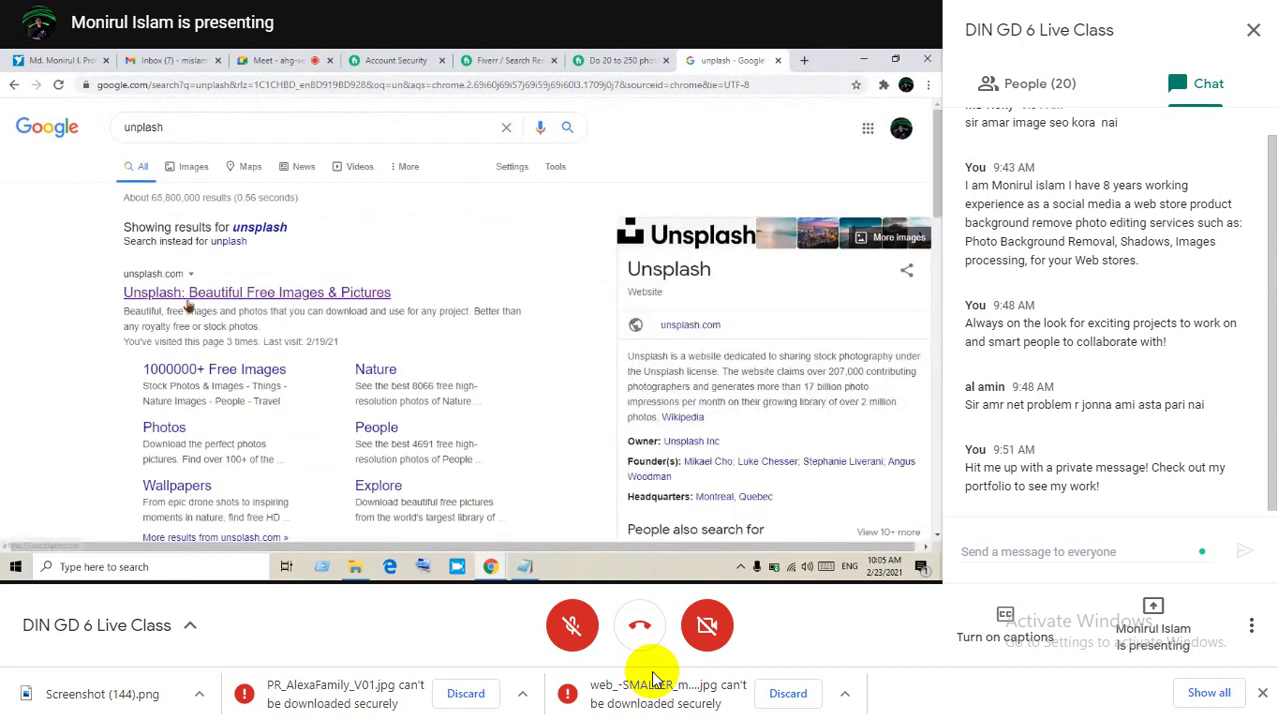
{"action": "left_click", "coordinate": [192, 296]}
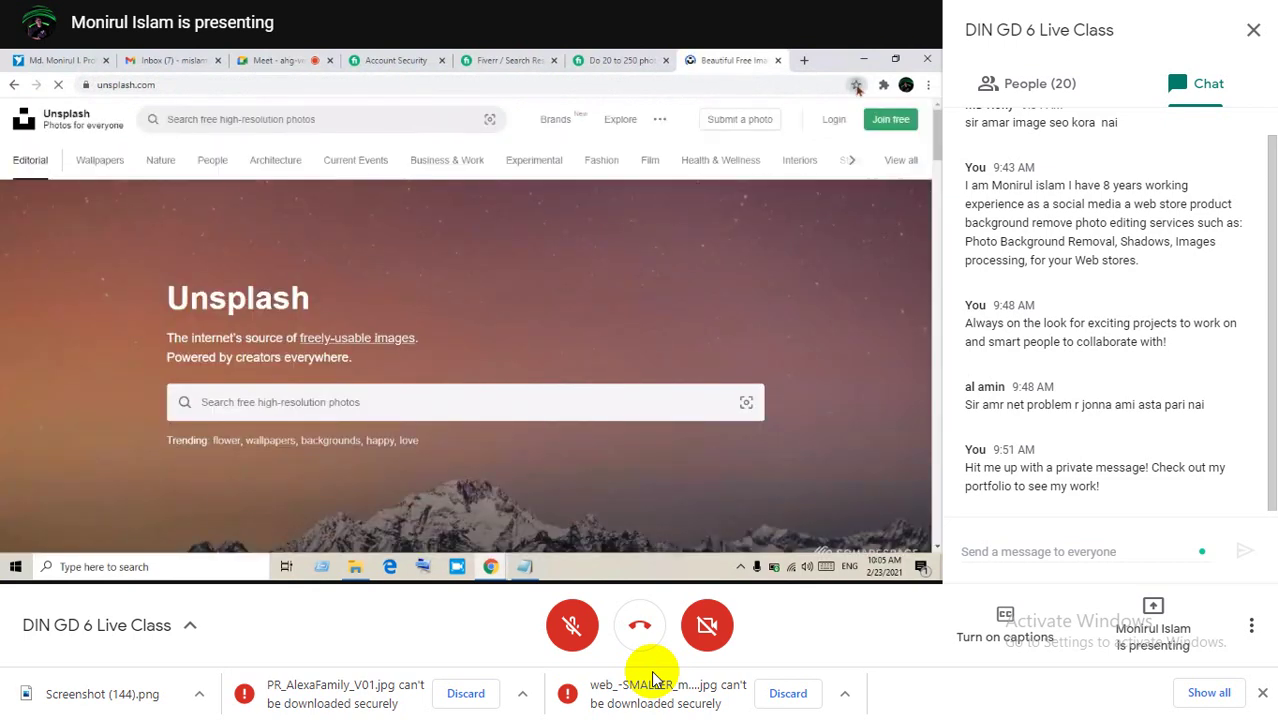
{"action": "left_click", "coordinate": [856, 84]}
{"action": "left_click", "coordinate": [772, 211]}
Search Unsplash for "product" photos.
{"action": "left_click", "coordinate": [316, 119]}
{"action": "type", "text": "p"}
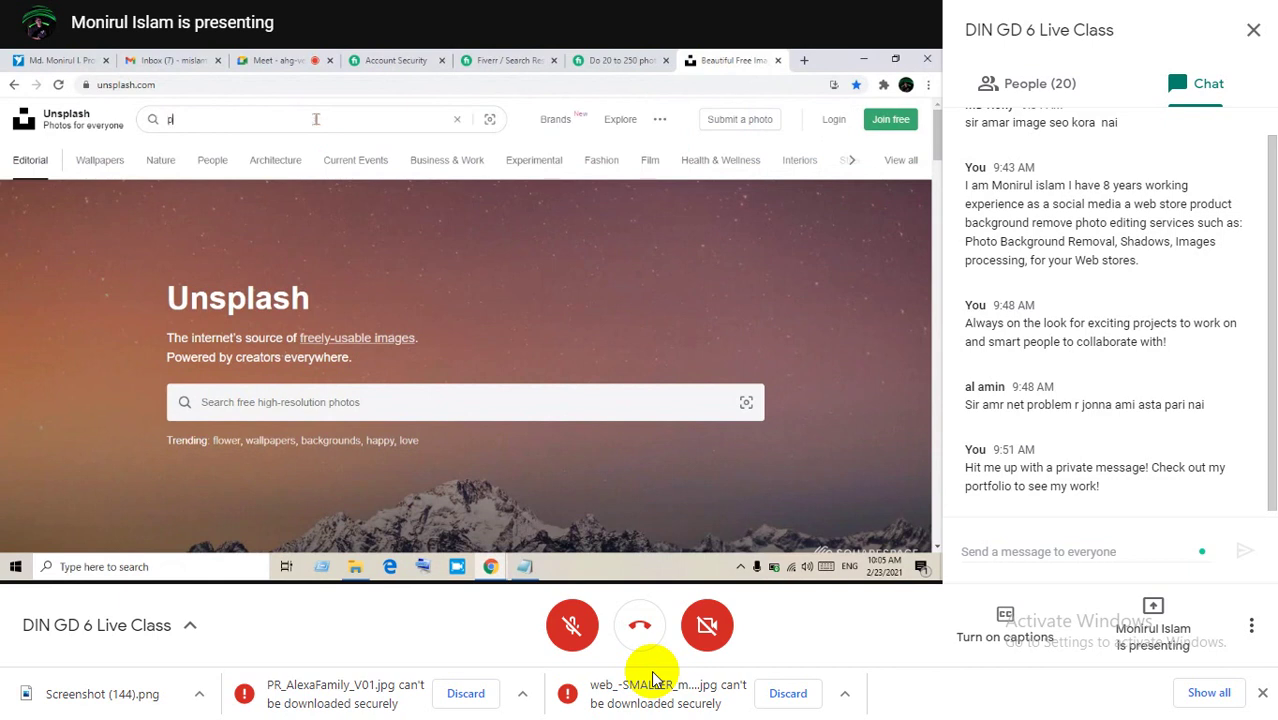
{"action": "type", "text": "roduc"}
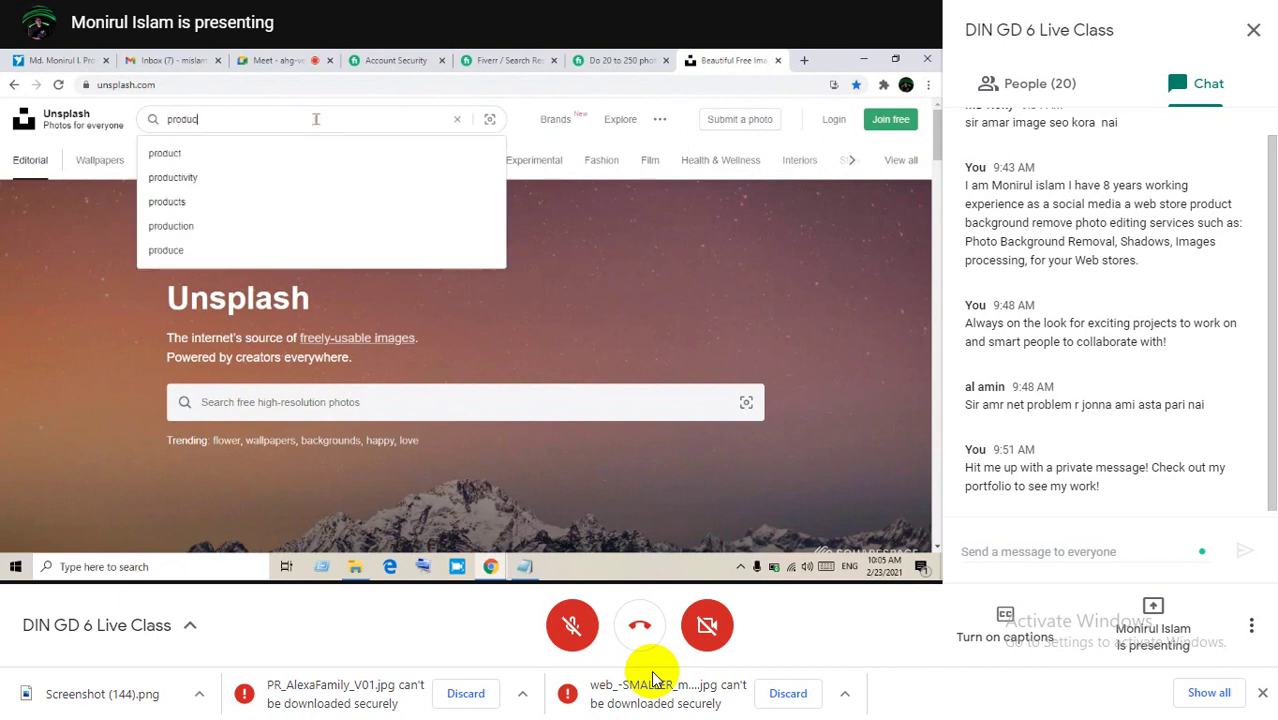
{"action": "type", "text": "t"}
{"action": "key", "text": "Return"}
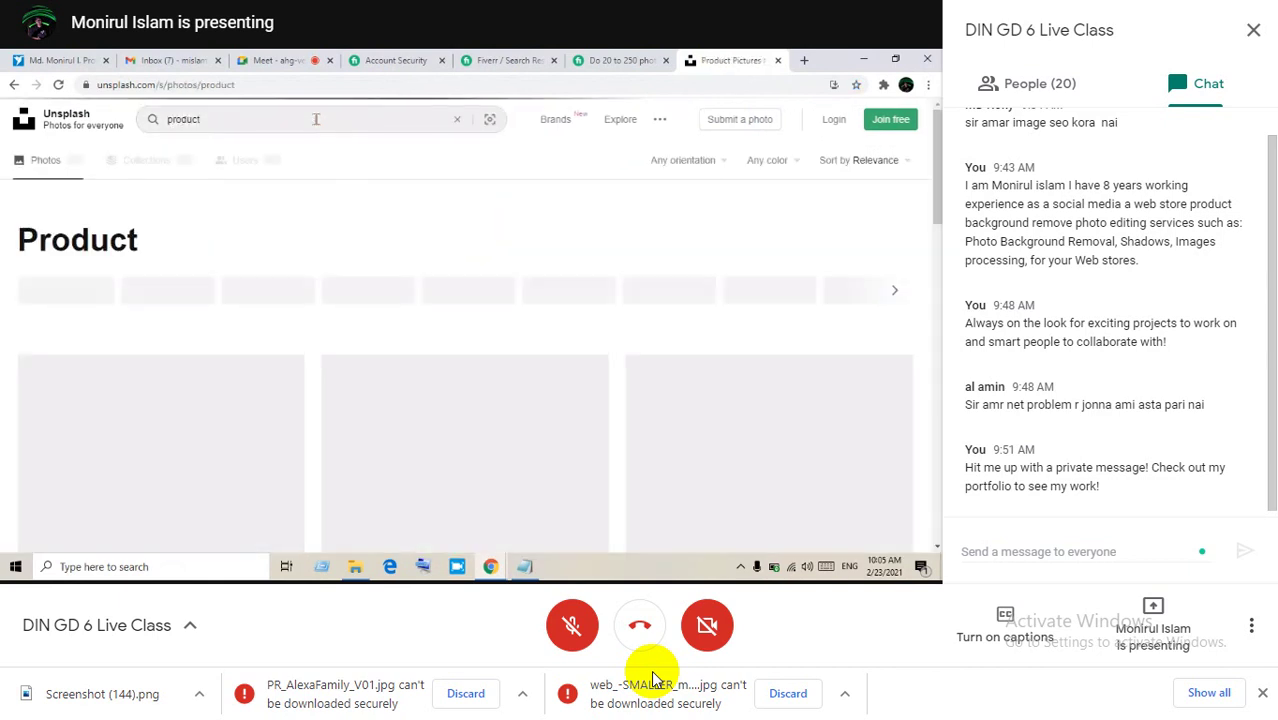
Download the photo of black headphones on a yellow background to the Desktop as "Headphone image" in JPEG format.
{"action": "scroll", "coordinate": [214, 328], "scroll_direction": "down", "scroll_amount": 2}
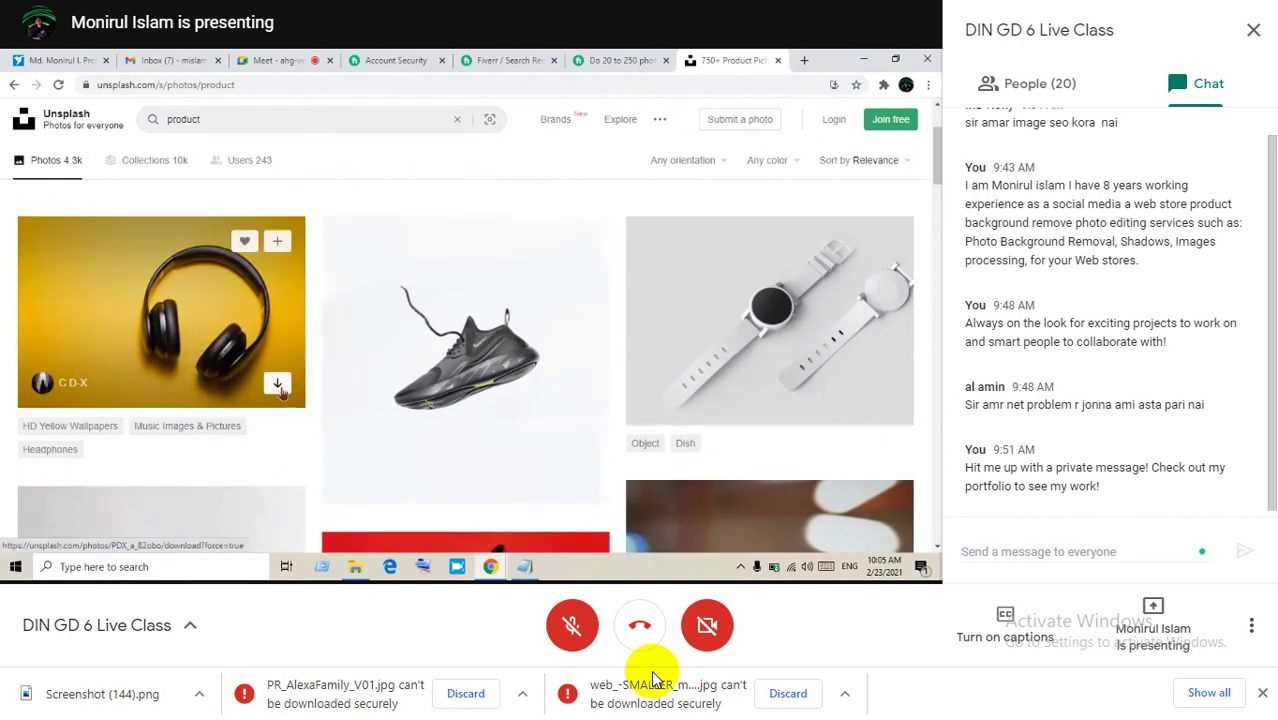
{"action": "left_click", "coordinate": [279, 388]}
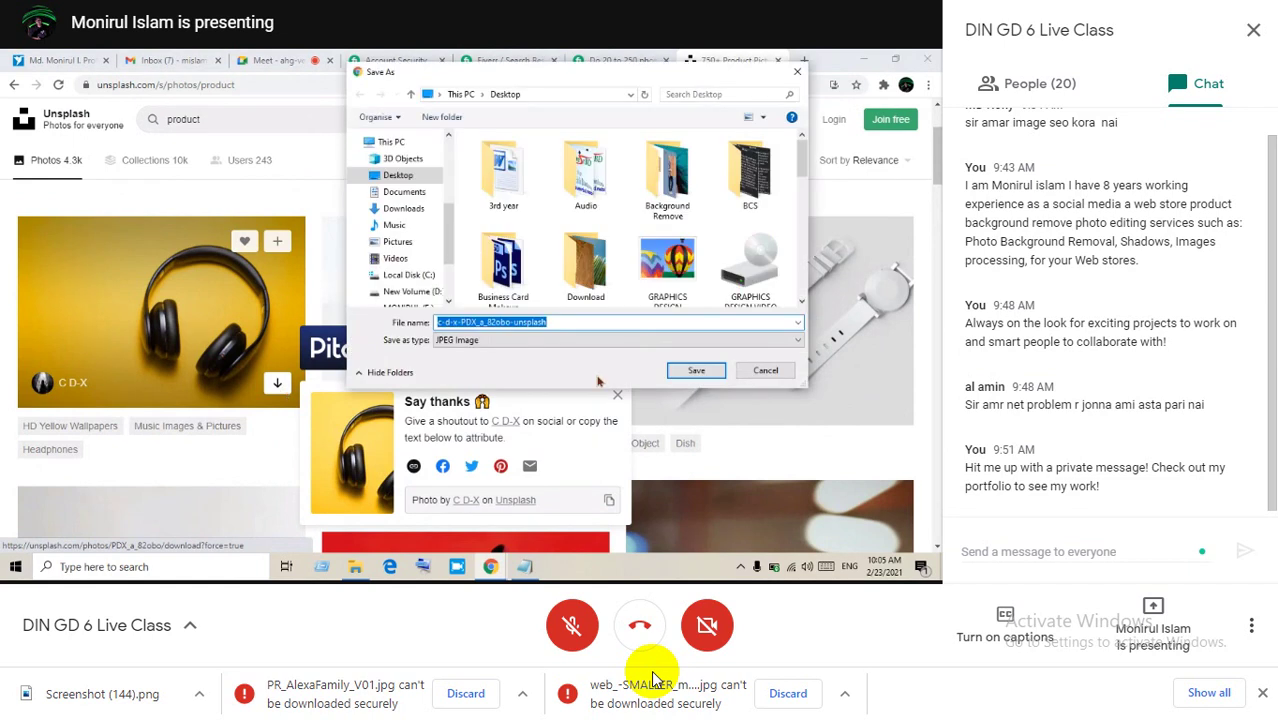
{"action": "left_click", "coordinate": [582, 322]}
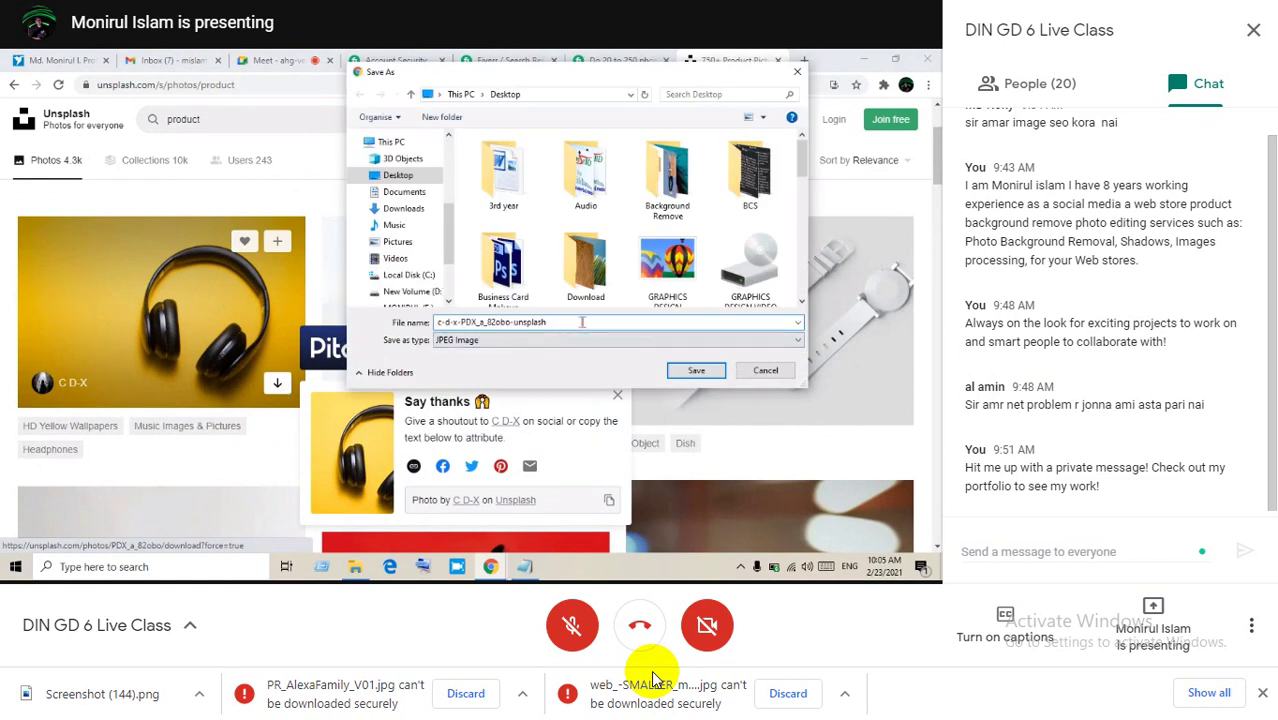
{"action": "key", "text": "BackSpace"}
{"action": "key", "text": "BackSpace"}
{"action": "key", "text": "BackSpace"}
{"action": "key", "text": "BackSpace"}
{"action": "key", "text": "BackSpace"}
{"action": "key", "text": "BackSpace"}
{"action": "key", "text": "BackSpace"}
{"action": "key", "text": "BackSpace"}
{"action": "key", "text": "BackSpace"}
{"action": "key", "text": "BackSpace"}
{"action": "key", "text": "BackSpace"}
{"action": "key", "text": "BackSpace"}
{"action": "key", "text": "BackSpace"}
{"action": "key", "text": "BackSpace"}
{"action": "key", "text": "BackSpace"}
{"action": "key", "text": "BackSpace"}
{"action": "key", "text": "BackSpace"}
{"action": "key", "text": "BackSpace"}
{"action": "key", "text": "BackSpace"}
{"action": "key", "text": "BackSpace"}
{"action": "type", "text": "HEA"}
{"action": "key", "text": "BackSpace"}
{"action": "type", "text": "ead"}
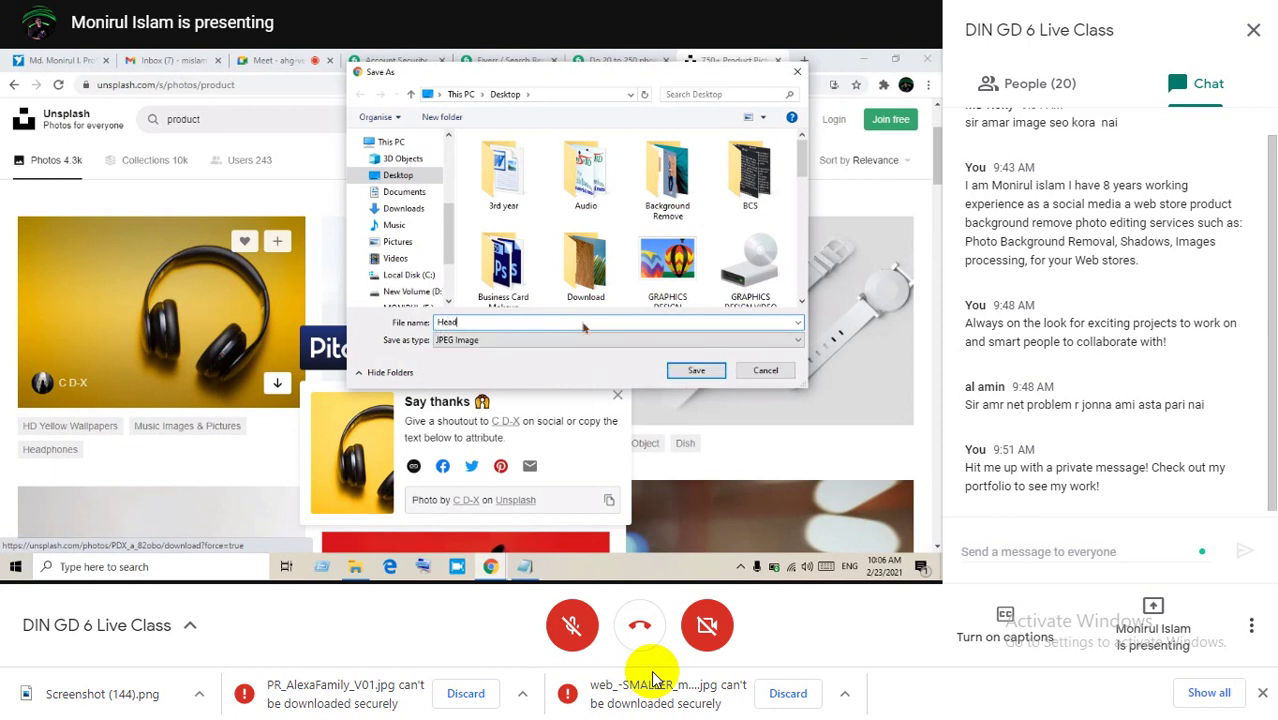
{"action": "type", "text": "phone "}
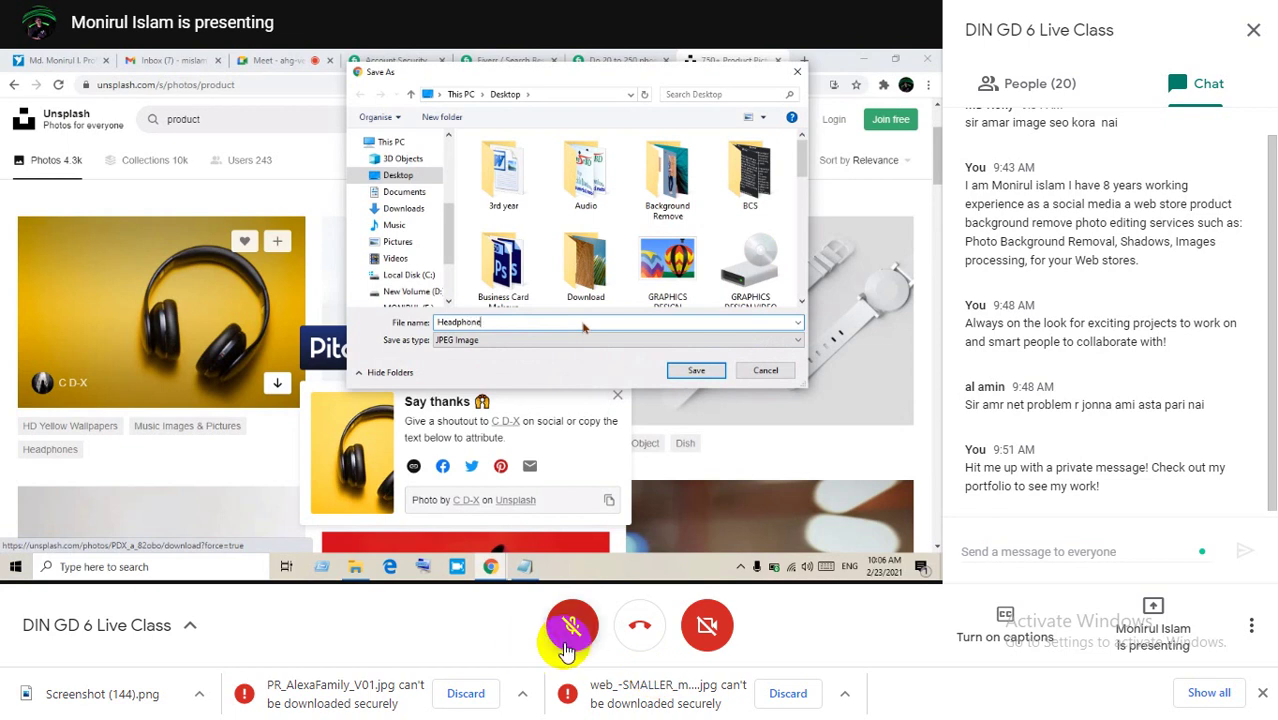
{"action": "type", "text": "ima"}
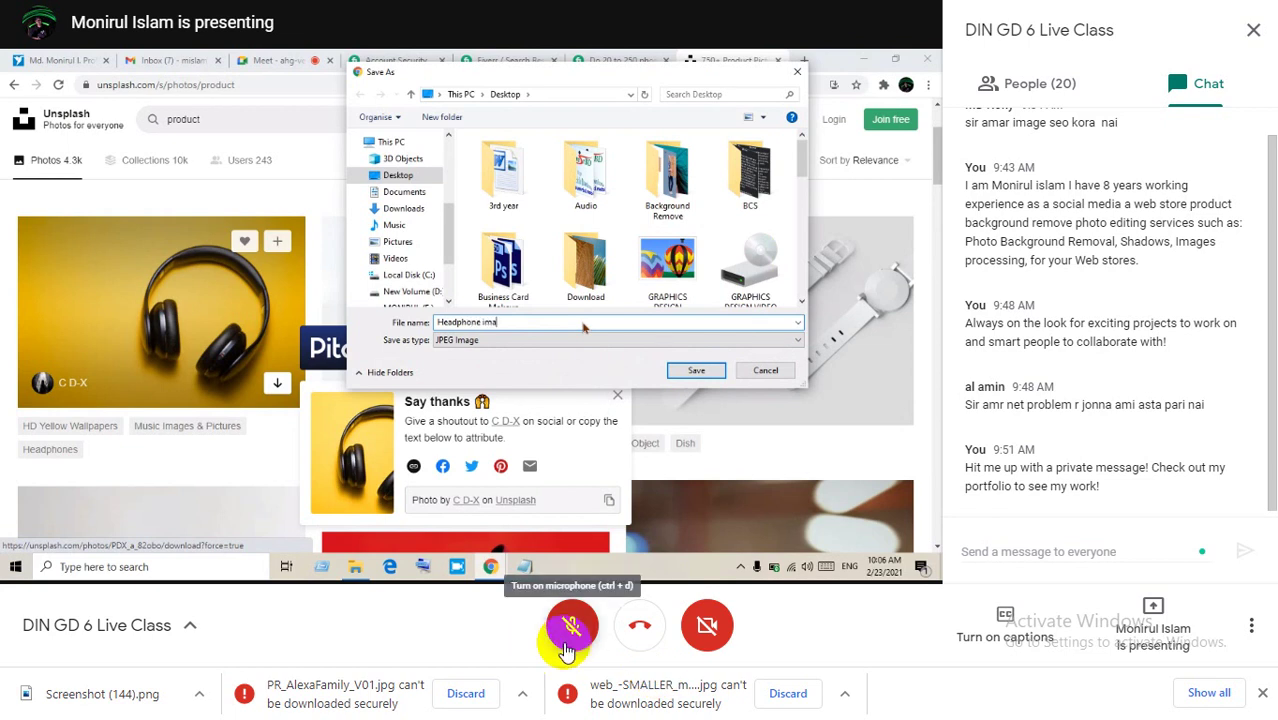
{"action": "type", "text": "ge"}
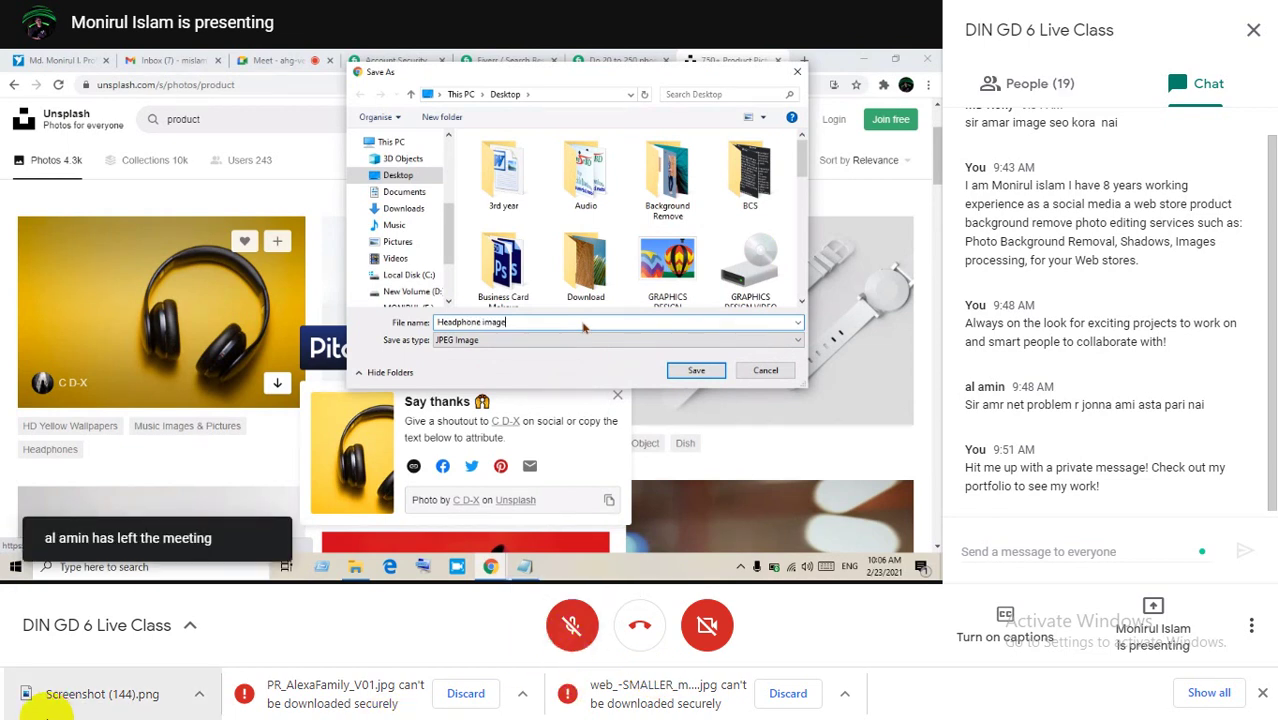
{"action": "key", "text": "Return"}
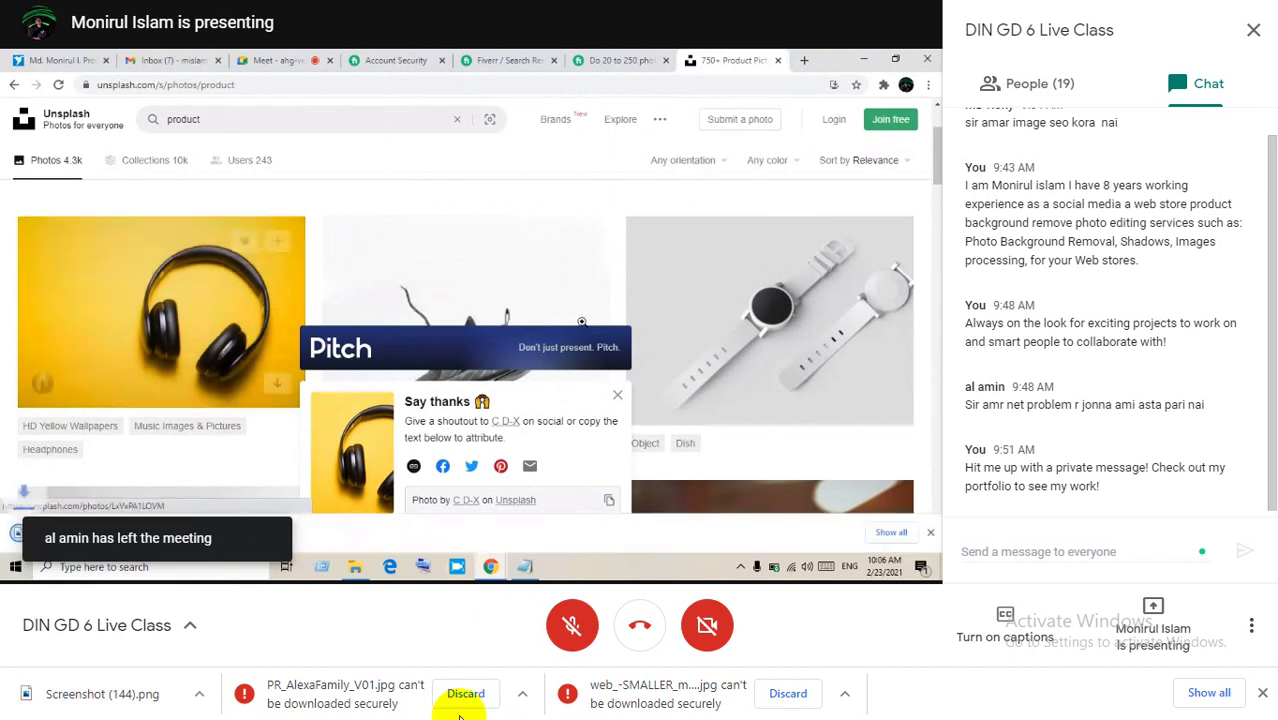
Unmute the meeting microphone and dismiss the presenting notification and the downloads bar over the Fiverr Account Security page.
{"action": "left_click", "coordinate": [572, 625]}
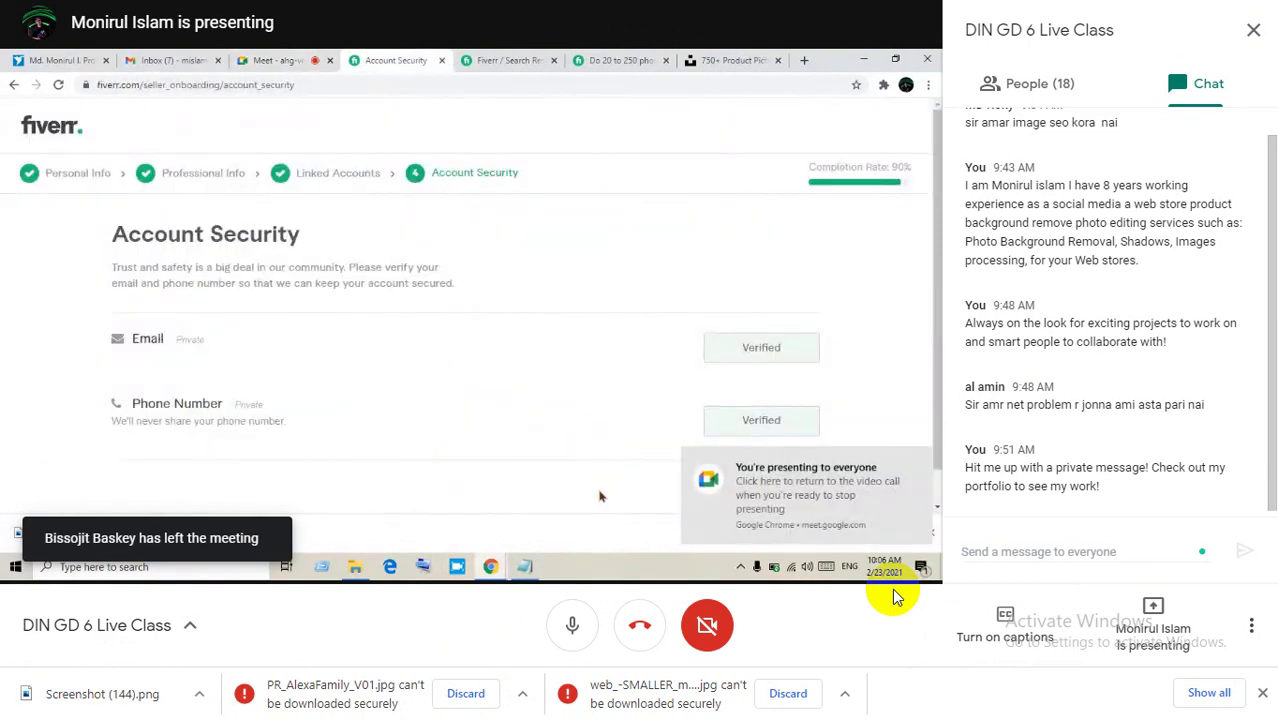
{"action": "left_click", "coordinate": [919, 461]}
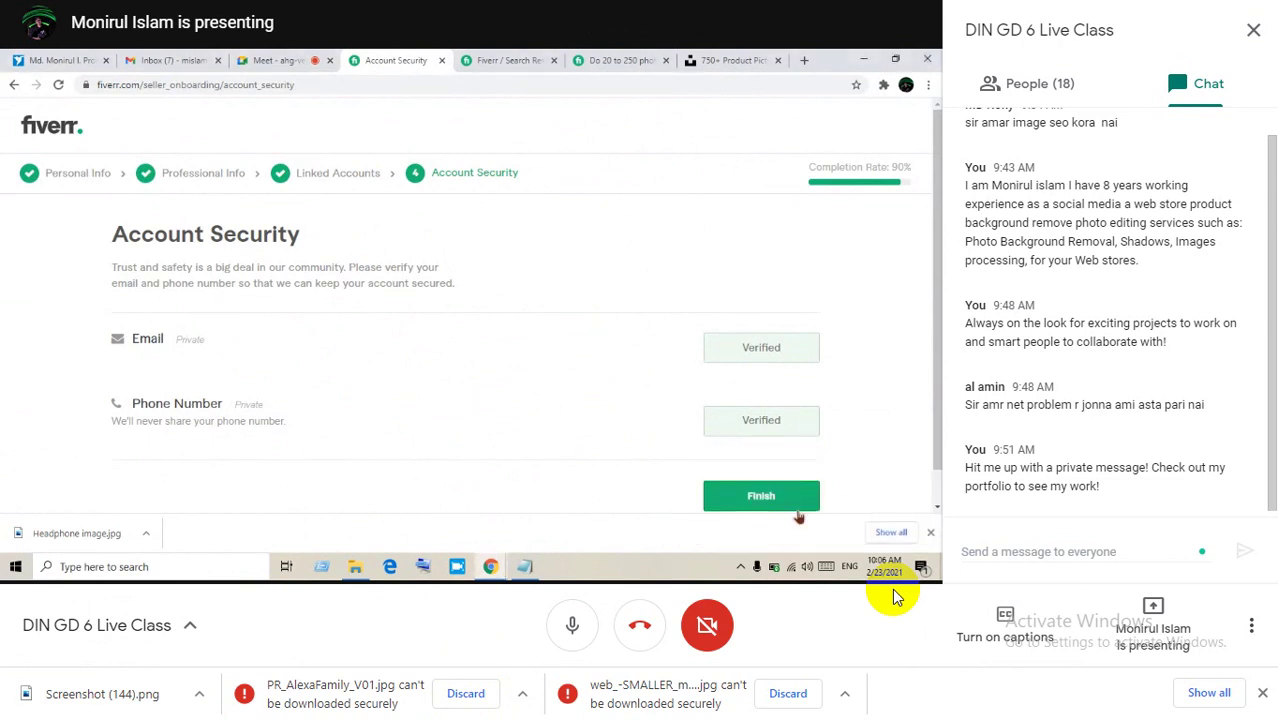
{"action": "left_click", "coordinate": [931, 533]}
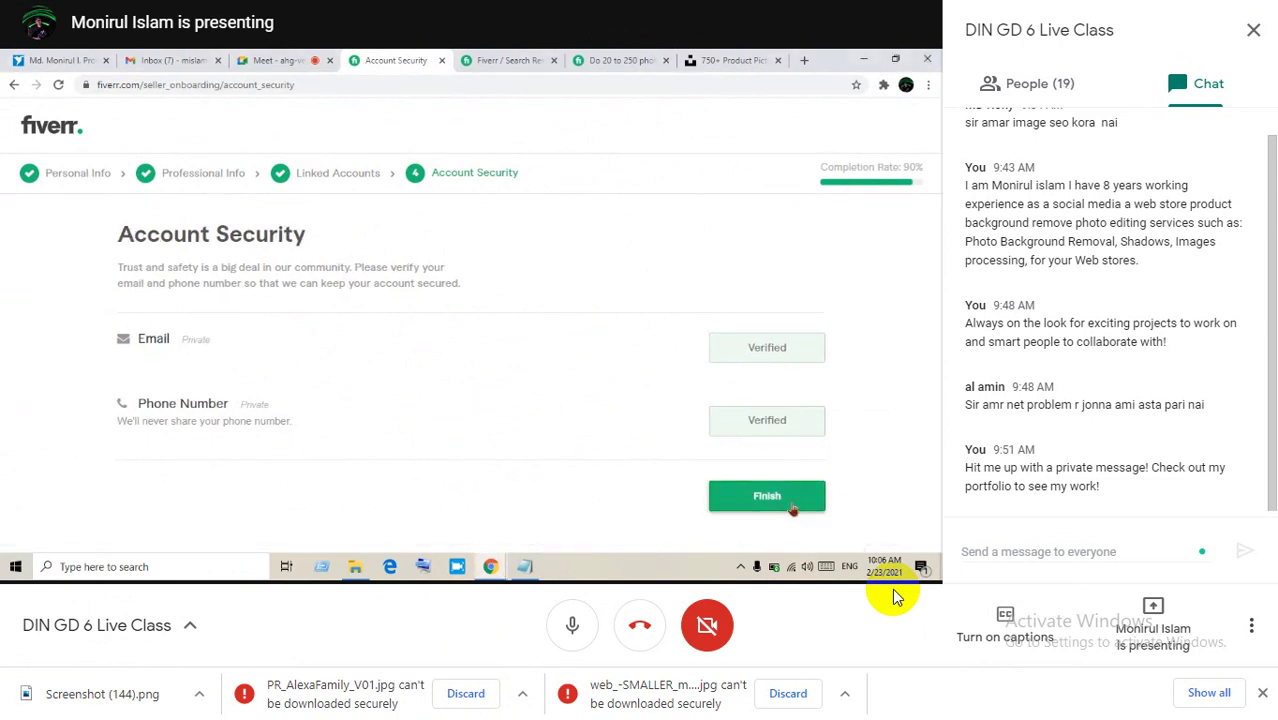
Finish the Account Security stage and complete the seller profile to begin creating the first gig.
{"action": "left_click", "coordinate": [758, 498]}
{"action": "scroll", "coordinate": [486, 408], "scroll_direction": "down", "scroll_amount": 1}
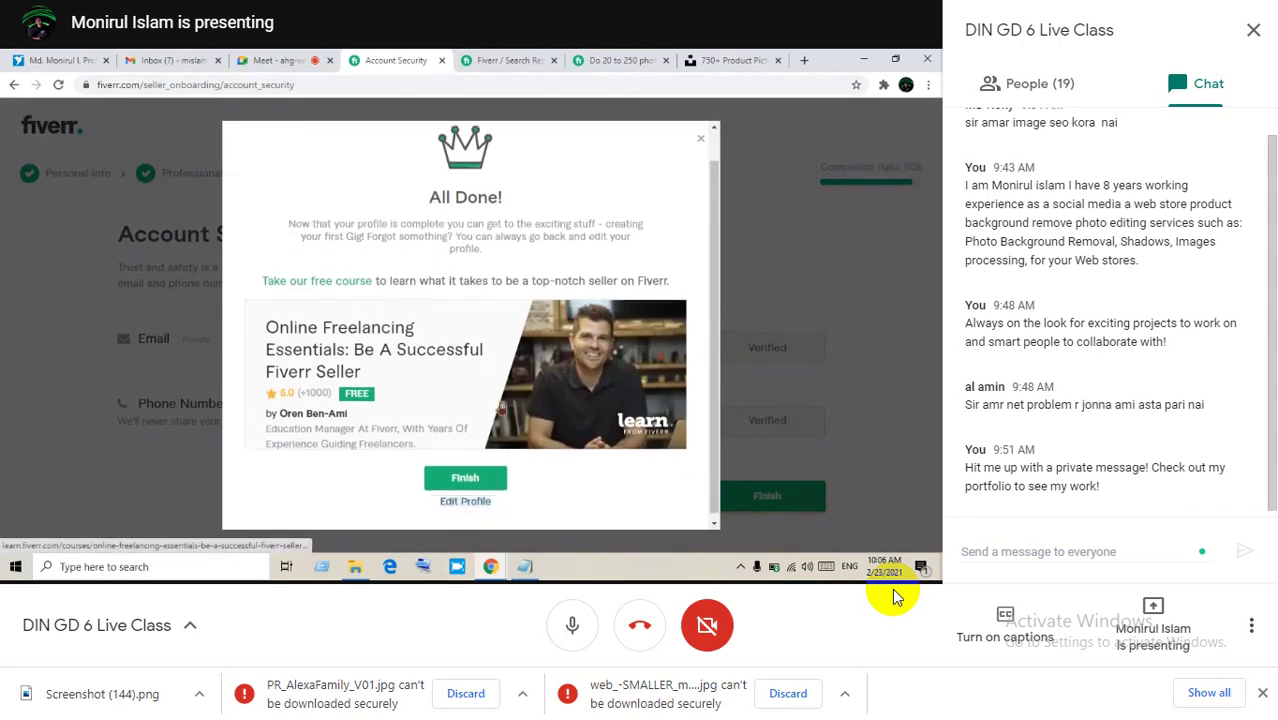
{"action": "left_click", "coordinate": [478, 473]}
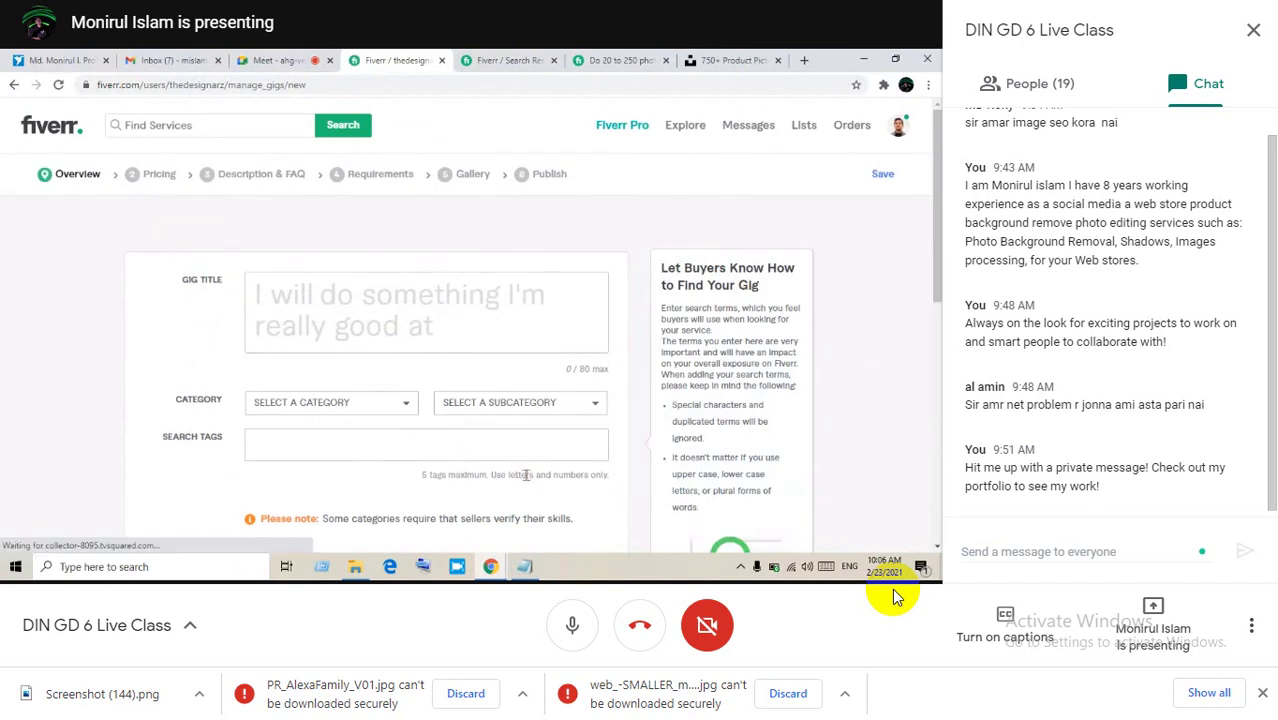
Look over the new gig's title, category and search tag fields and activate the gig title for entry.
{"action": "scroll", "coordinate": [525, 475], "scroll_direction": "down", "scroll_amount": 1}
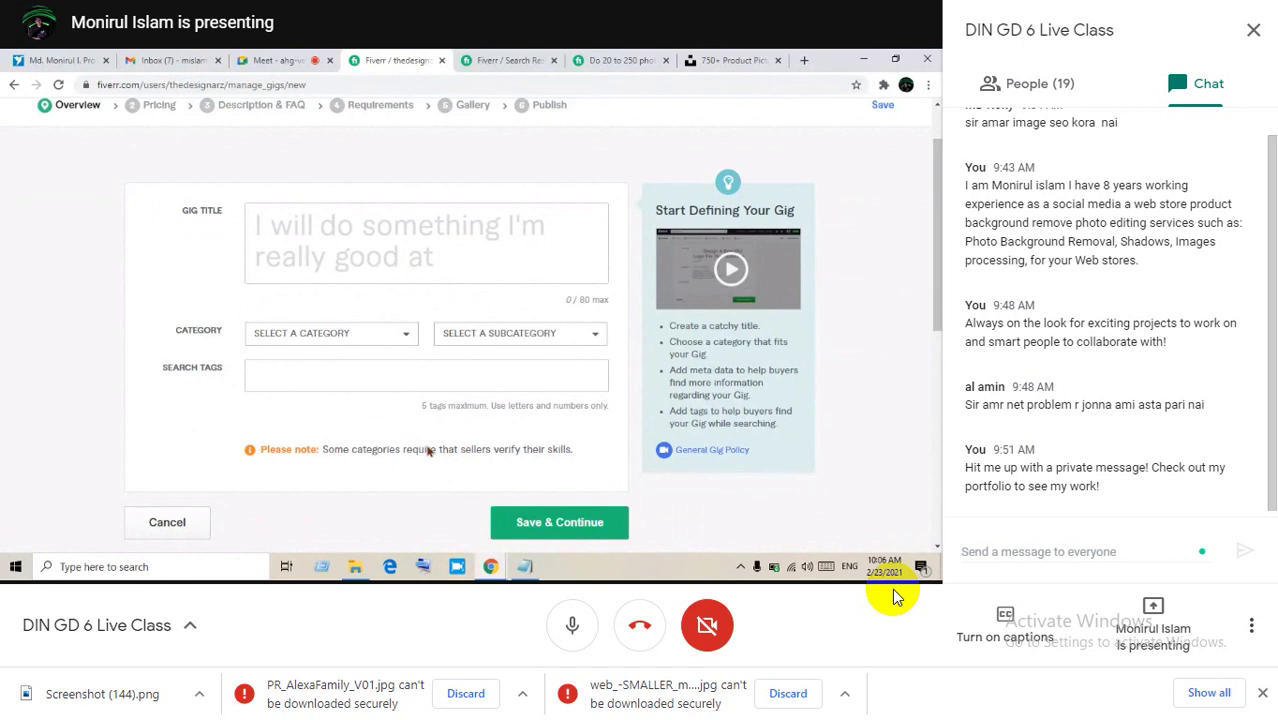
{"action": "scroll", "coordinate": [428, 451], "scroll_direction": "up", "scroll_amount": 1}
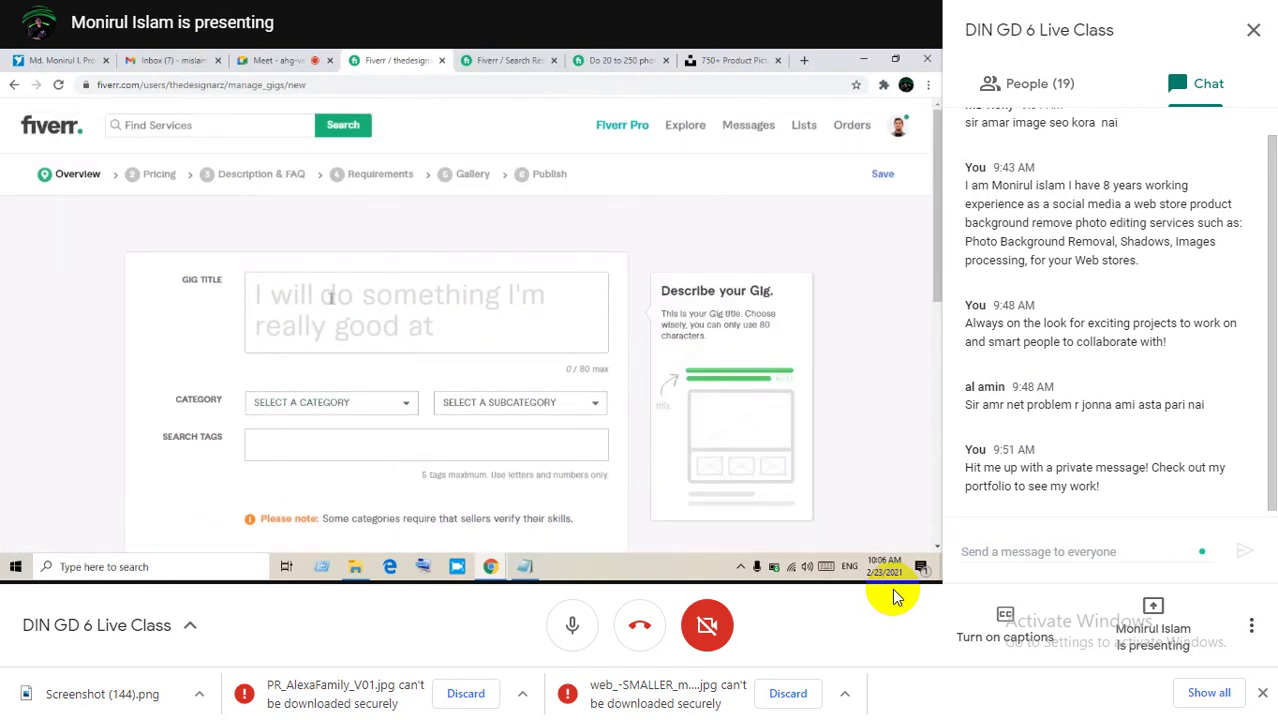
{"action": "left_click", "coordinate": [370, 300]}
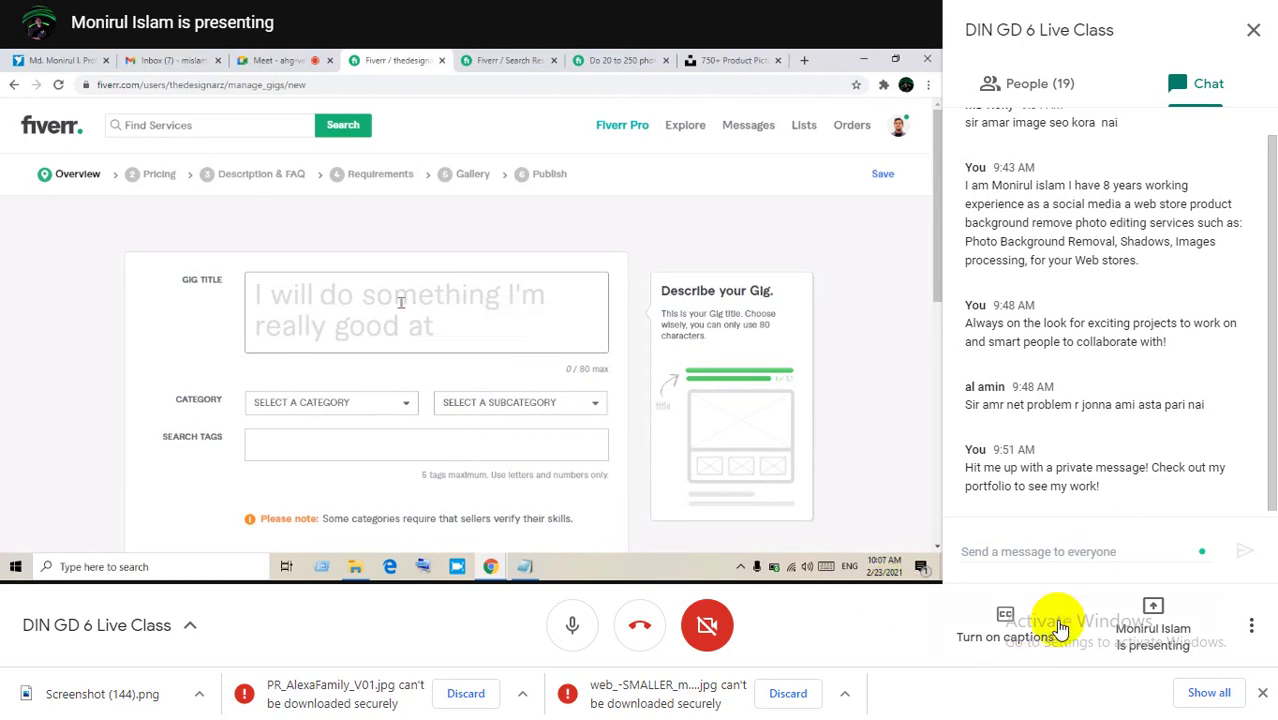
{"action": "left_click", "coordinate": [1015, 552]}
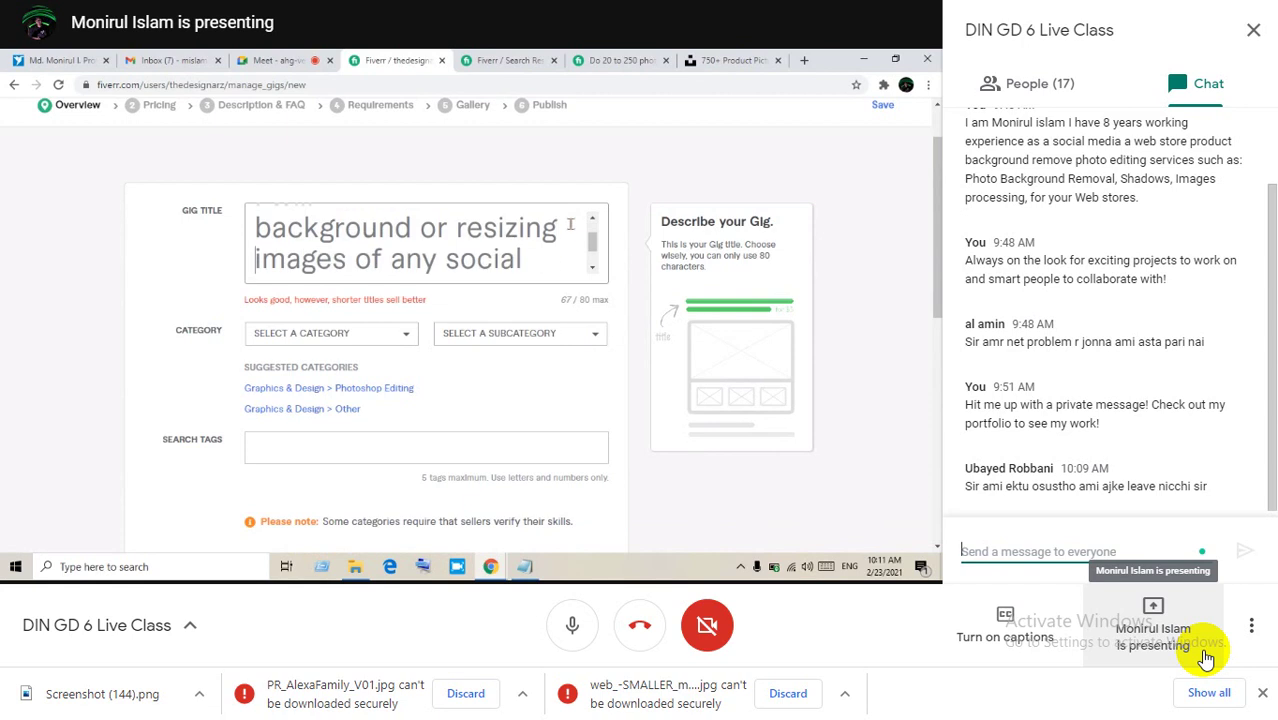
Replace "social media" with "webstore" before "products" in the gig title.
{"action": "key", "text": "Down"}
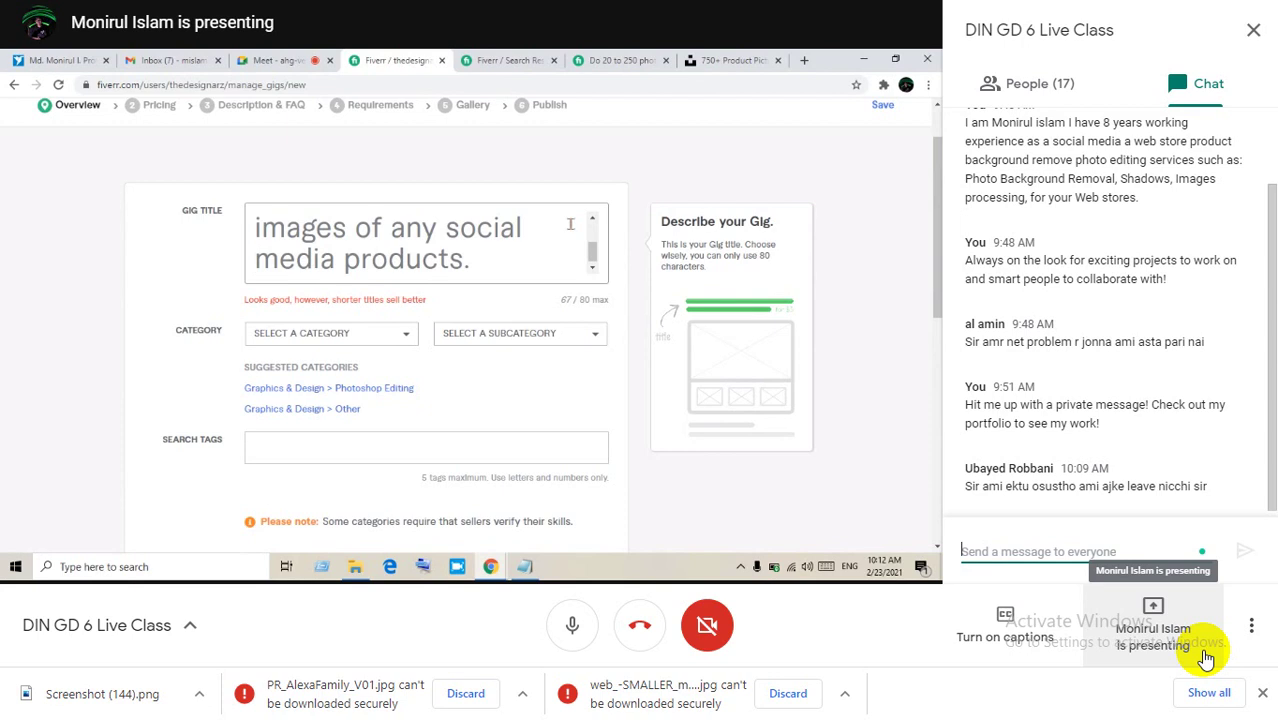
{"action": "key", "text": "Right"}
{"action": "key", "text": "Right"}
{"action": "key", "text": "Right"}
{"action": "key", "text": "Right"}
{"action": "key", "text": "Right"}
{"action": "key", "text": "Right"}
{"action": "key", "text": "BackSpace"}
{"action": "key", "text": "BackSpace"}
{"action": "key", "text": "BackSpace"}
{"action": "key", "text": "BackSpace"}
{"action": "key", "text": "BackSpace"}
{"action": "key", "text": "BackSpace"}
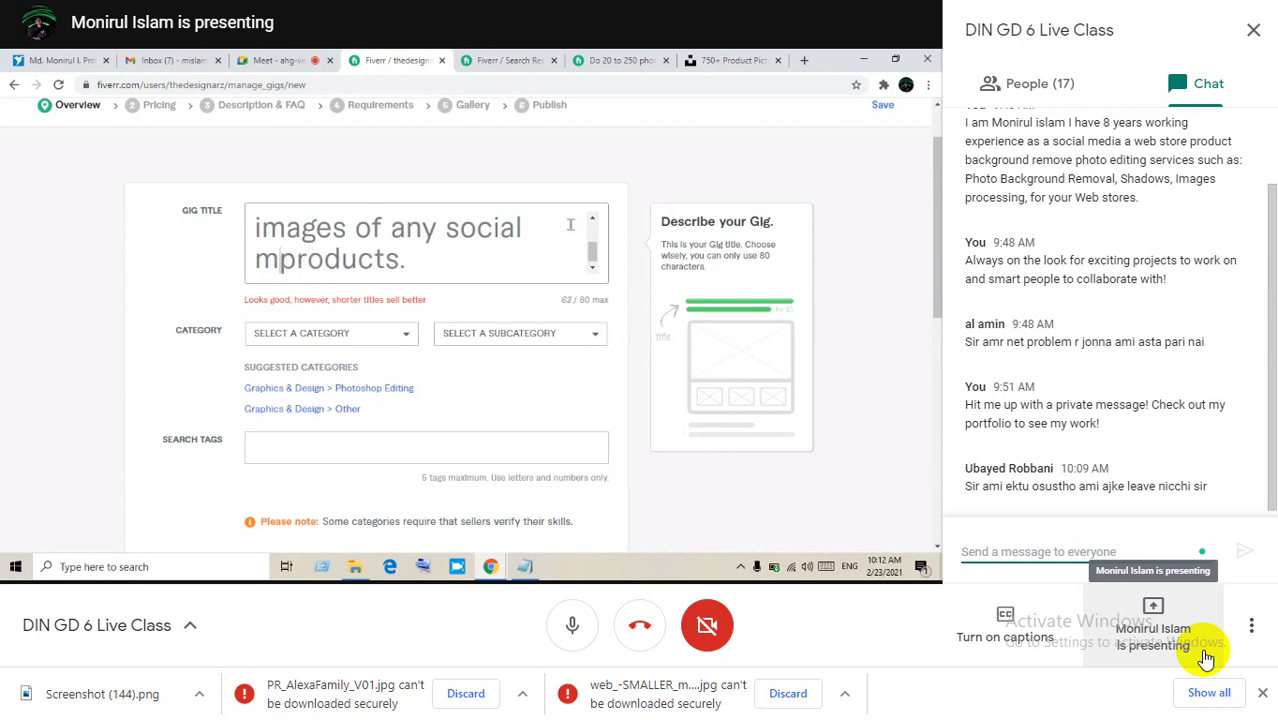
{"action": "key", "text": "BackSpace"}
{"action": "key", "text": "BackSpace"}
{"action": "key", "text": "BackSpace"}
{"action": "key", "text": "BackSpace"}
{"action": "key", "text": "BackSpace"}
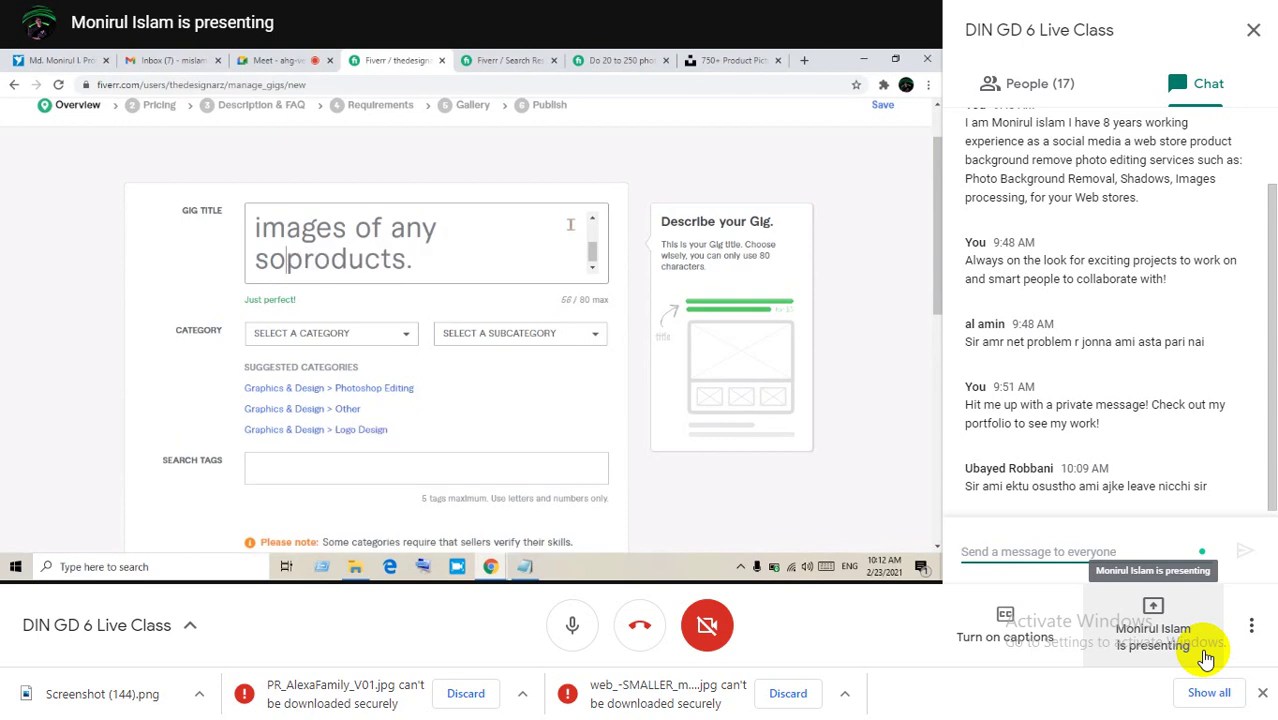
{"action": "key", "text": "BackSpace"}
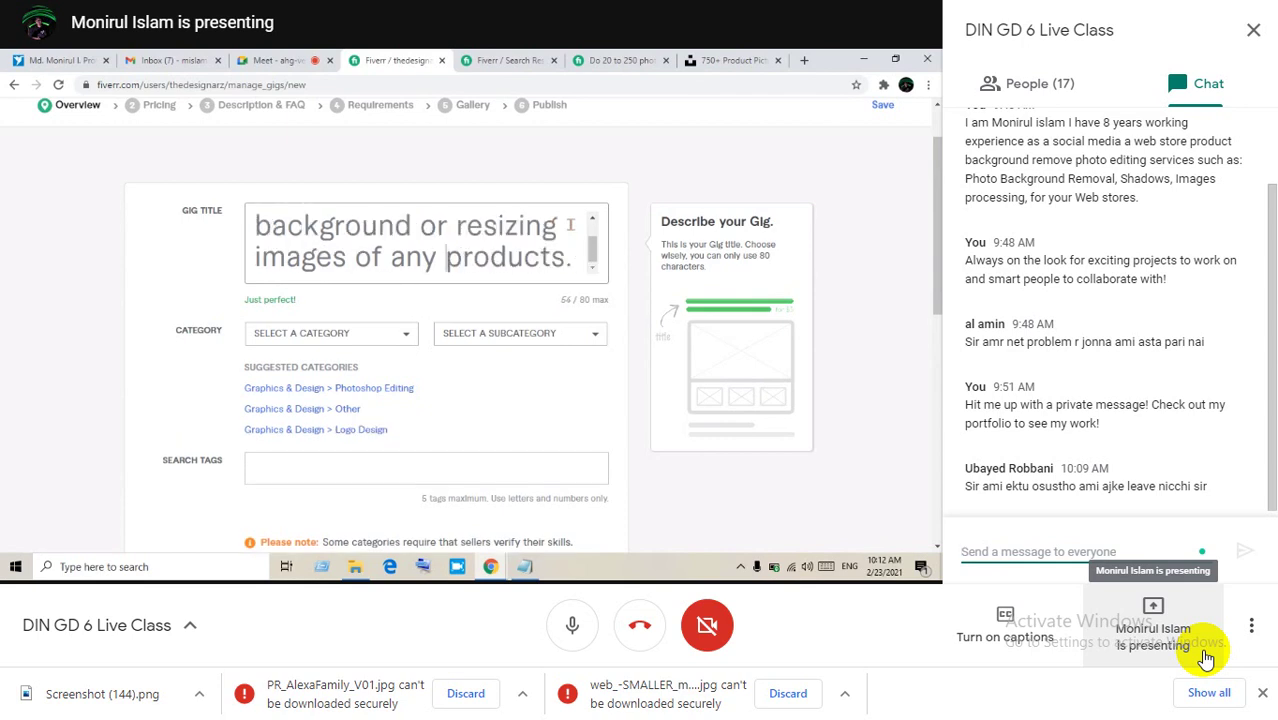
{"action": "type", "text": "webs"}
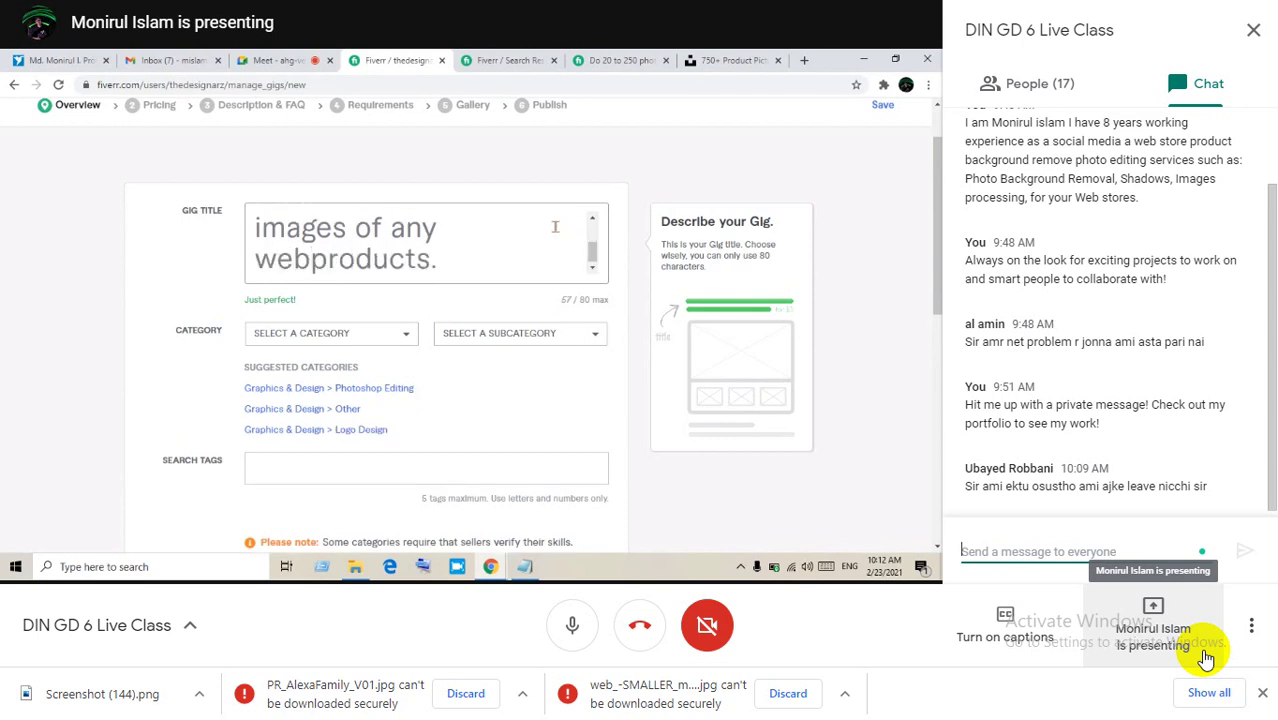
{"action": "type", "text": "o"}
{"action": "key", "text": "BackSpace"}
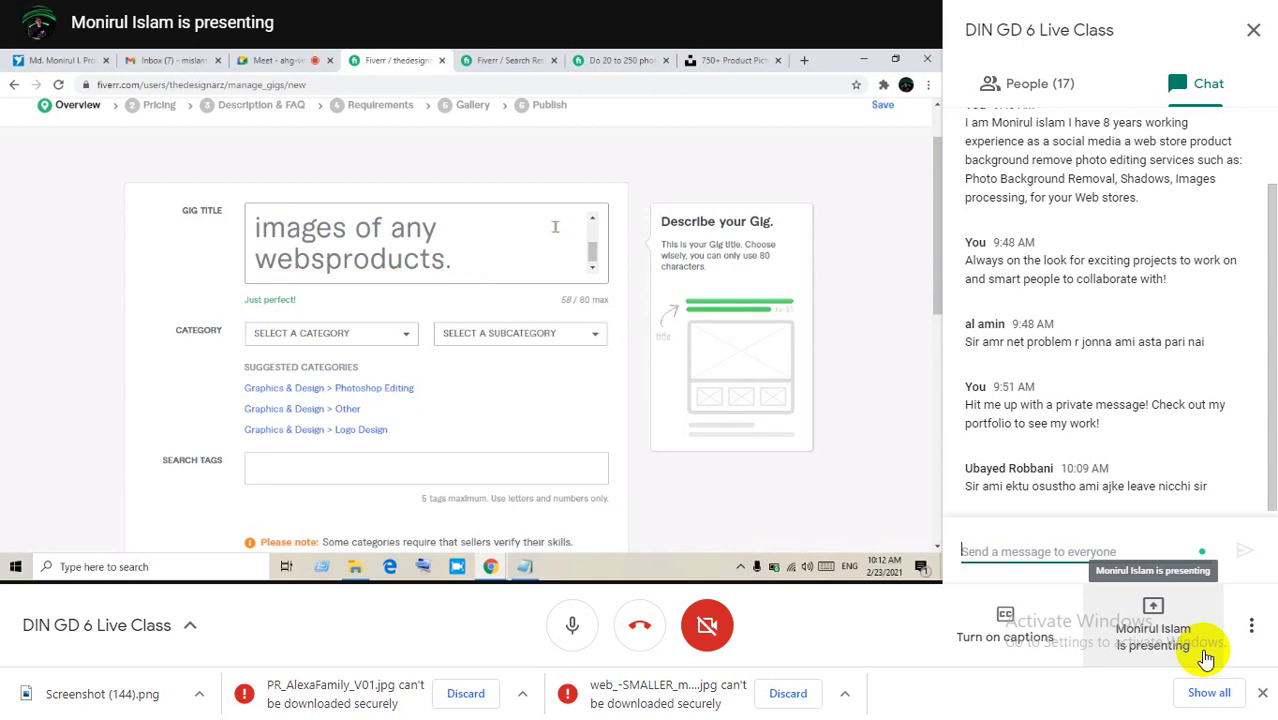
{"action": "type", "text": "tore"}
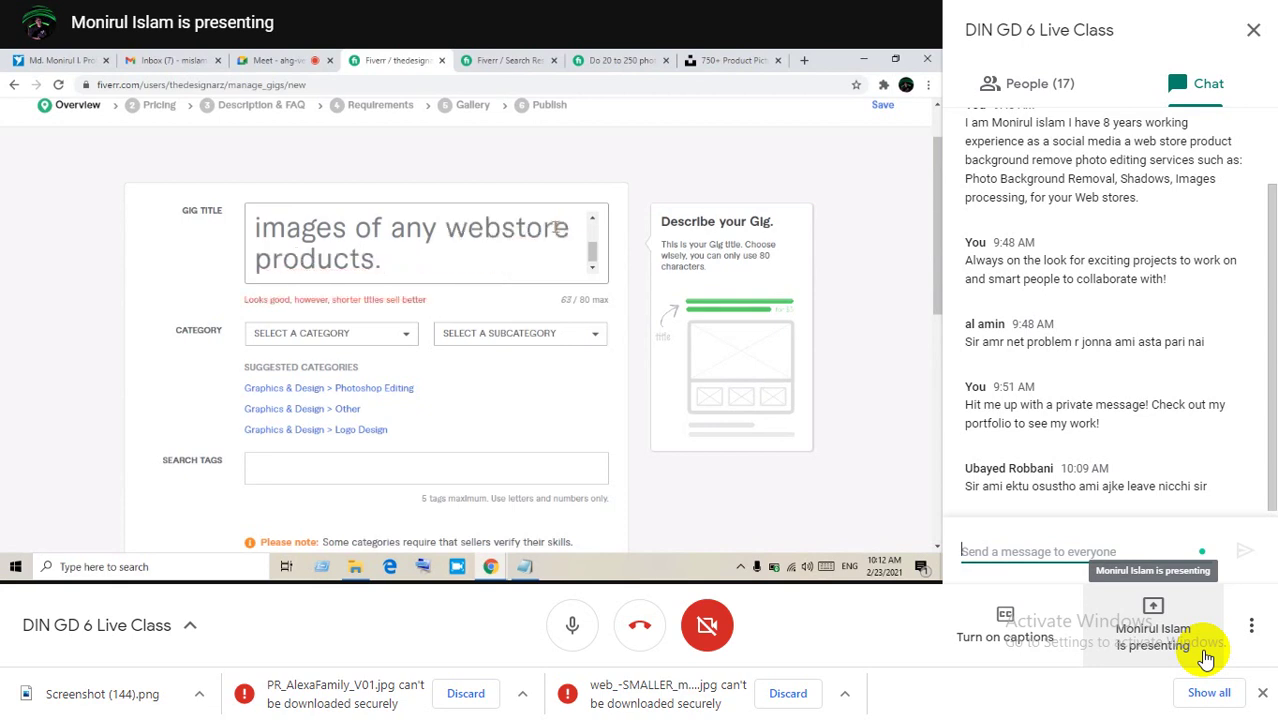
Delete the word "any" from the gig title so it reads "images of webstore products".
{"action": "key", "text": "Up"}
{"action": "key", "text": "Up"}
{"action": "key", "text": "Up"}
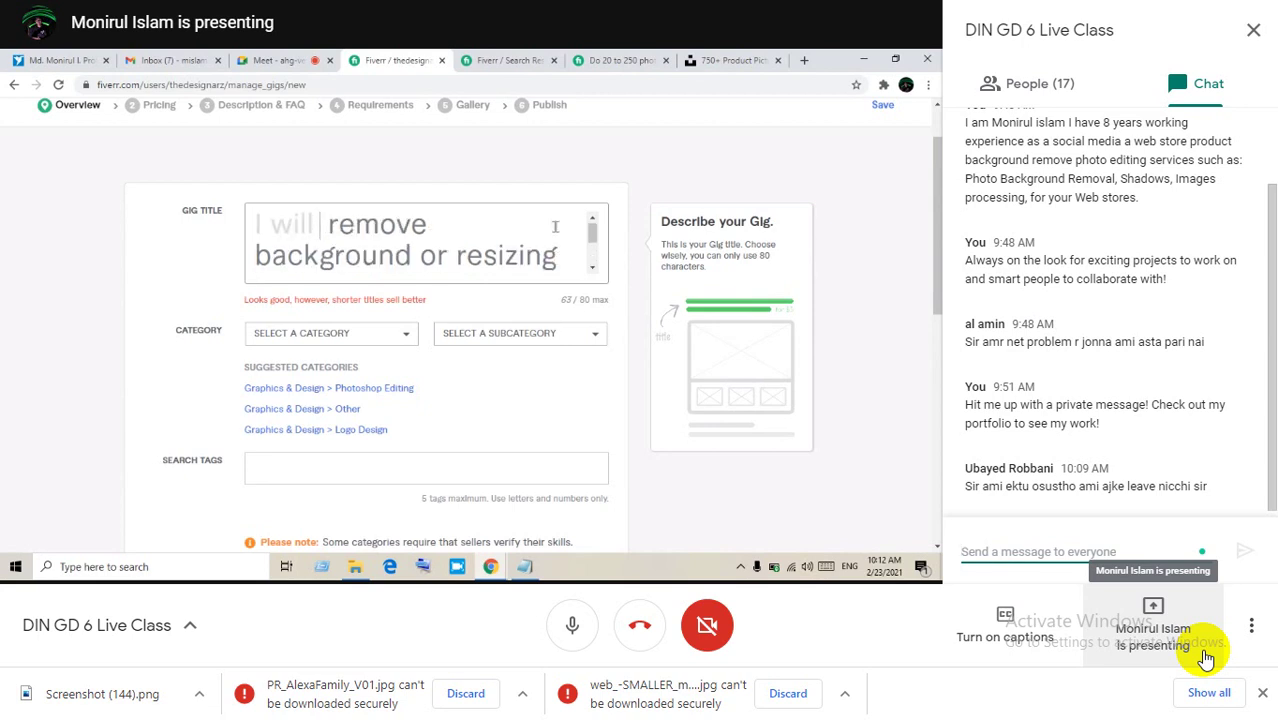
{"action": "key", "text": "Down"}
{"action": "key", "text": "Down"}
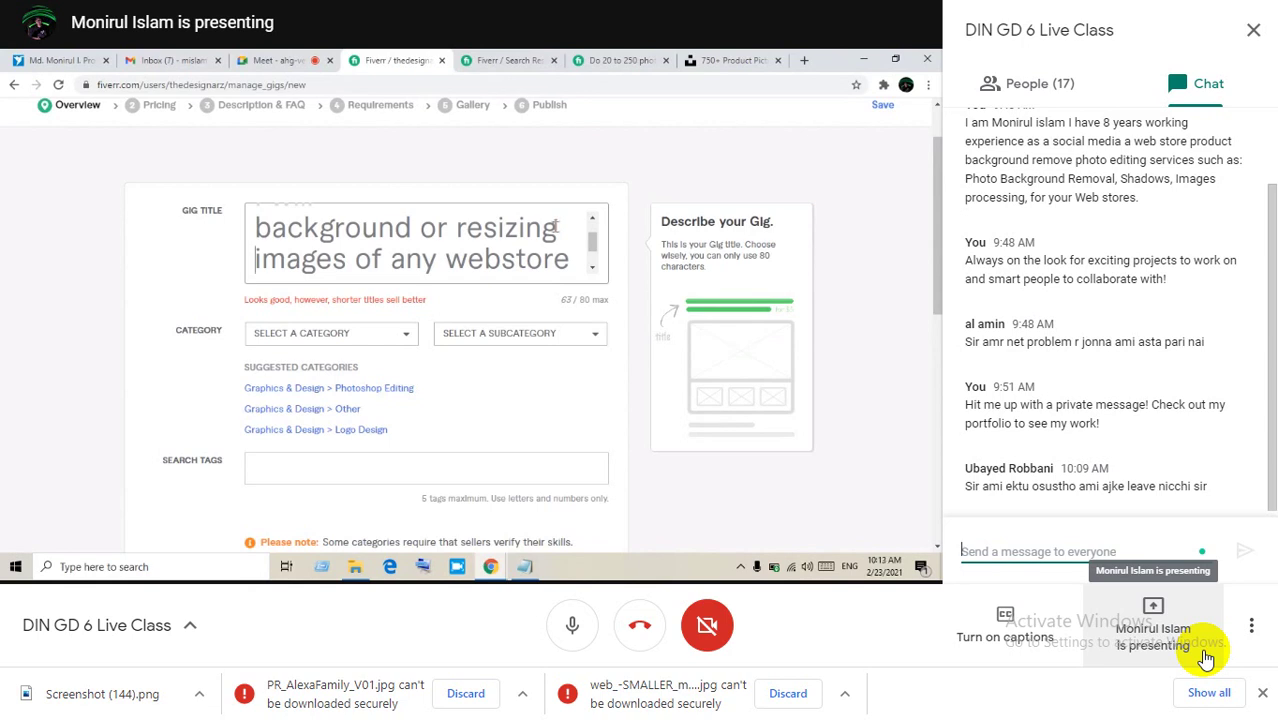
{"action": "key", "text": "Right"}
{"action": "key", "text": "Right"}
{"action": "key", "text": "Right"}
{"action": "key", "text": "Right"}
{"action": "key", "text": "Right"}
{"action": "key", "text": "Right"}
{"action": "key", "text": "Right"}
{"action": "key", "text": "Right"}
{"action": "key", "text": "Right"}
{"action": "key", "text": "Right"}
{"action": "key", "text": "Right"}
{"action": "key", "text": "Right"}
{"action": "key", "text": "Right"}
{"action": "key", "text": "BackSpace"}
{"action": "key", "text": "BackSpace"}
{"action": "key", "text": "BackSpace"}
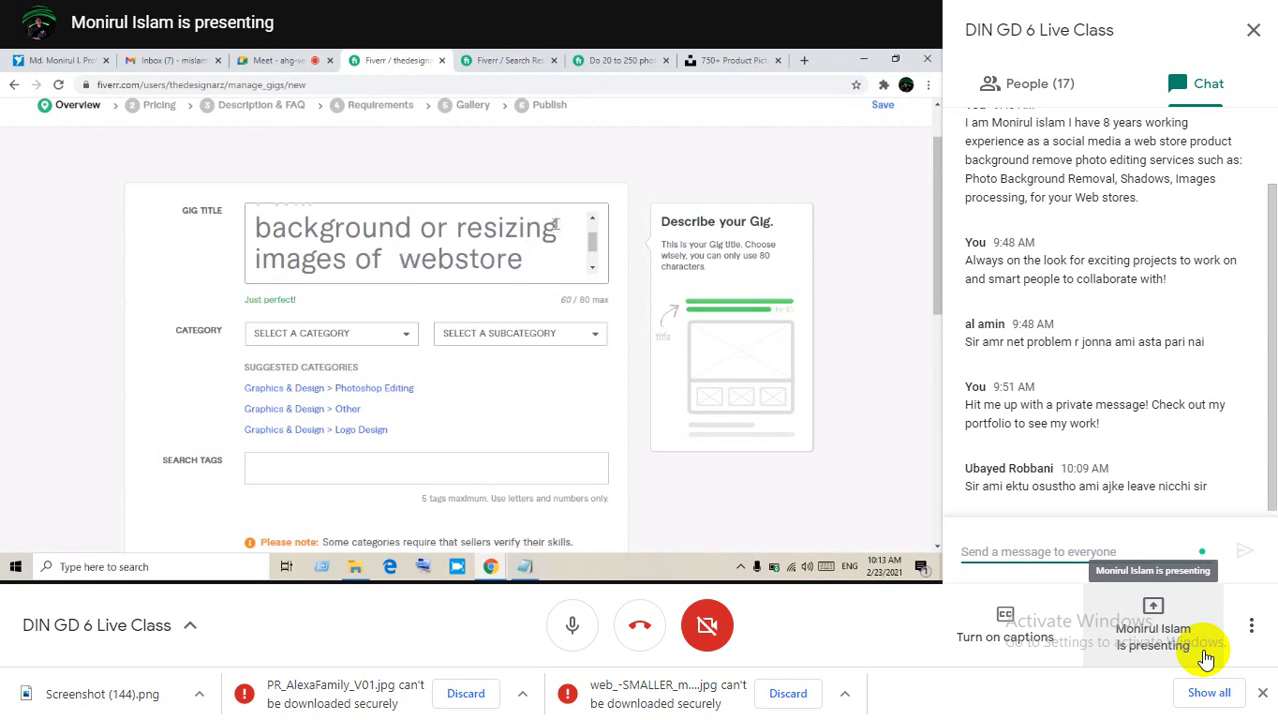
{"action": "key", "text": "BackSpace"}
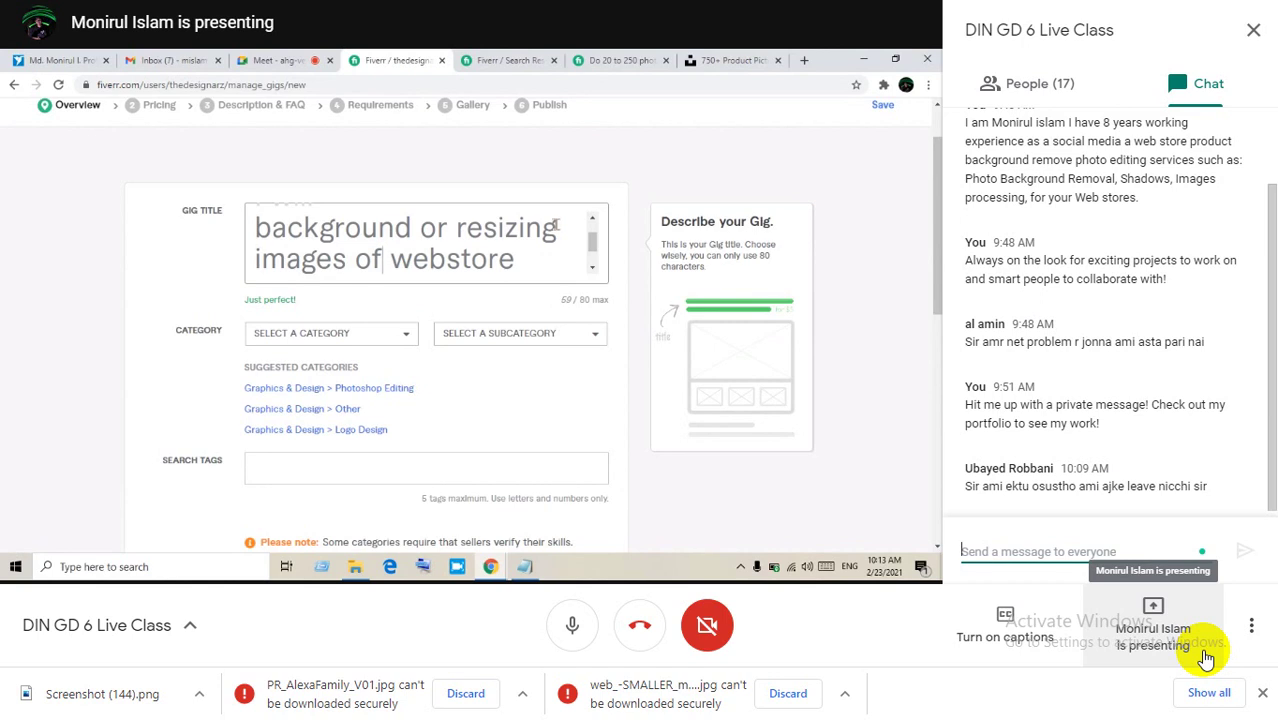
Complete the suggested other editing services as "Resizing, Restoration, Retouching & Enhancement", correcting the misspelled "Restoration".
{"action": "scroll", "coordinate": [556, 225], "scroll_direction": "down", "scroll_amount": 1}
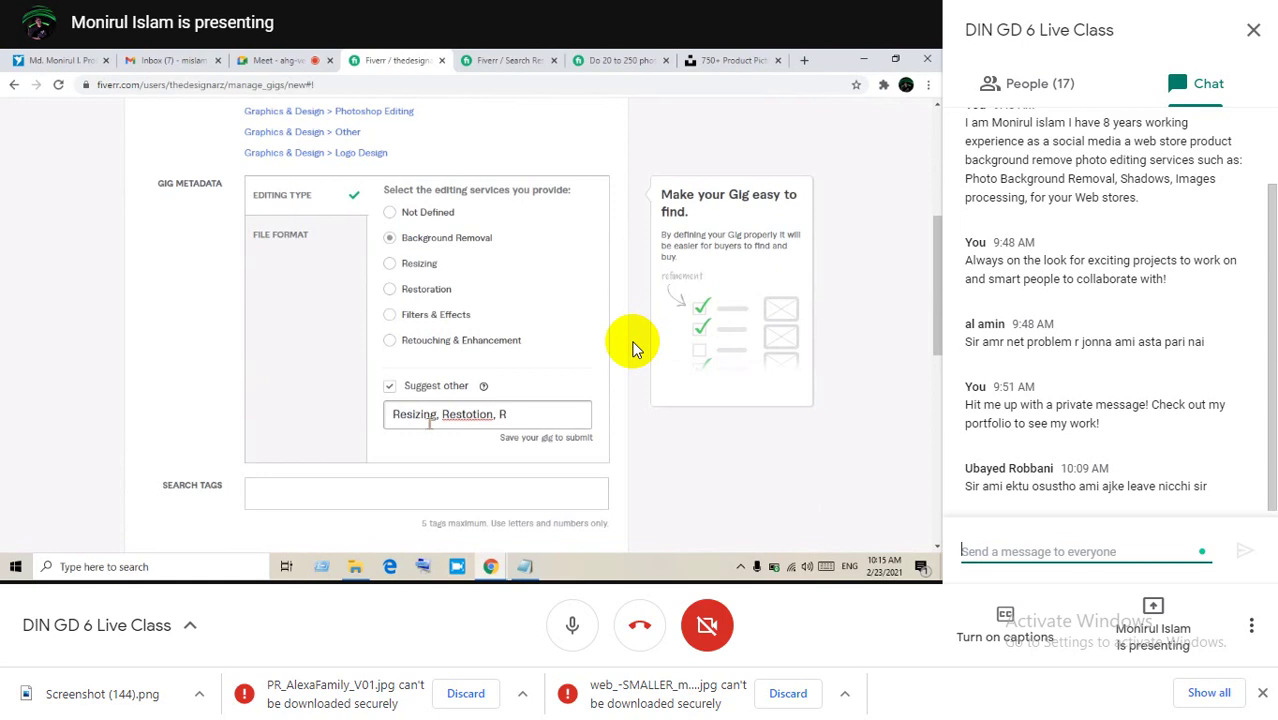
{"action": "type", "text": "on"}
{"action": "key", "text": "Right"}
{"action": "key", "text": "Right"}
{"action": "key", "text": "BackSpace"}
{"action": "key", "text": "BackSpace"}
{"action": "key", "text": "BackSpace"}
{"action": "key", "text": "BackSpace"}
{"action": "type", "text": "etouching "}
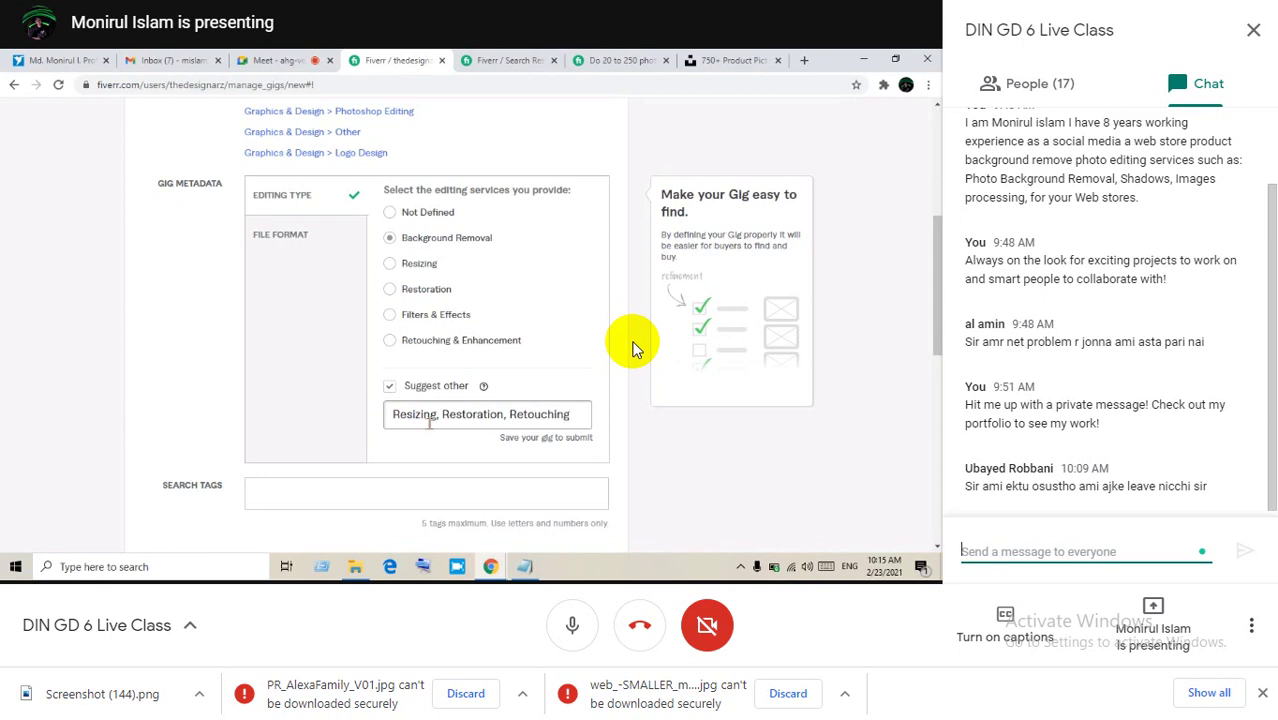
{"action": "type", "text": "&"}
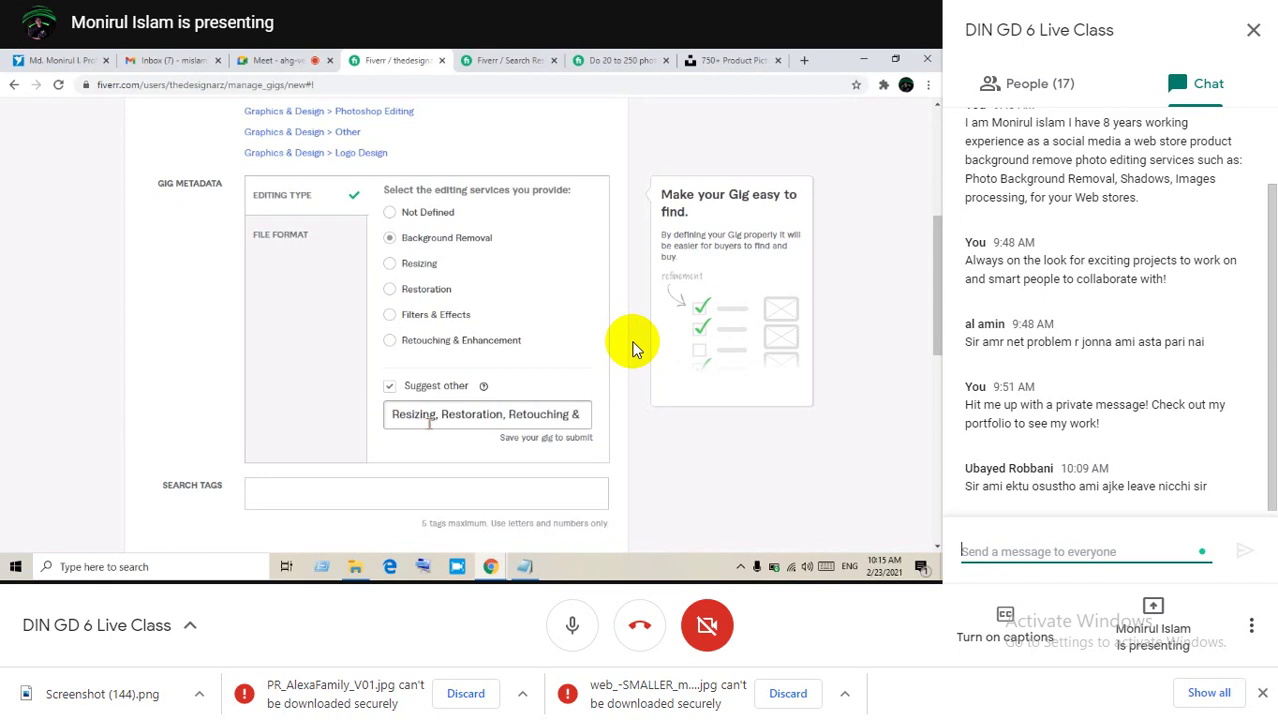
{"action": "type", "text": " Enhan"}
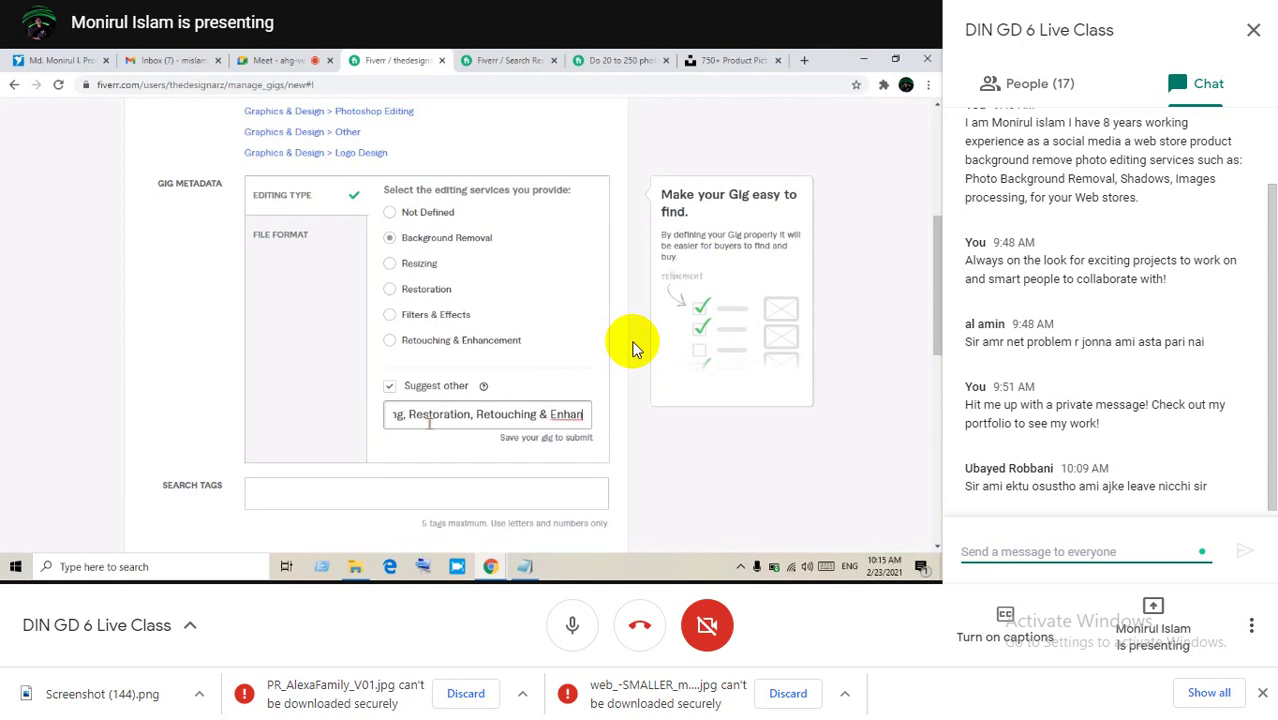
{"action": "type", "text": "c"}
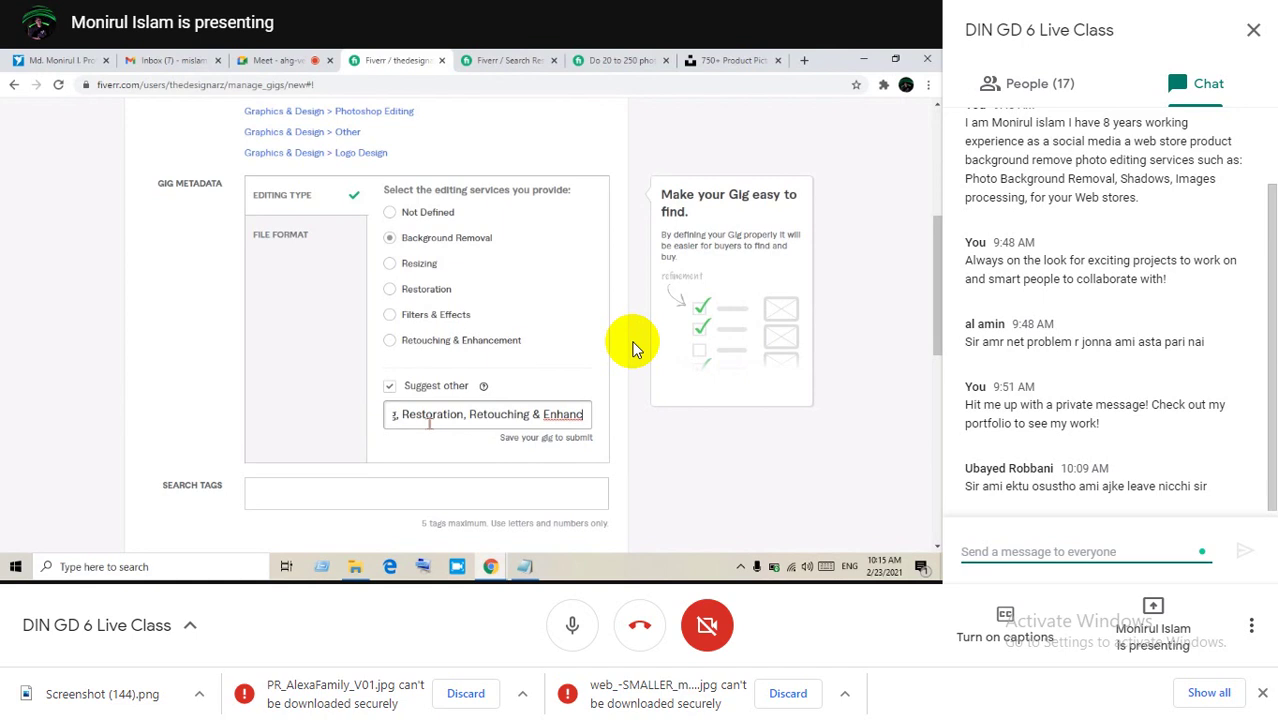
{"action": "type", "text": "ement"}
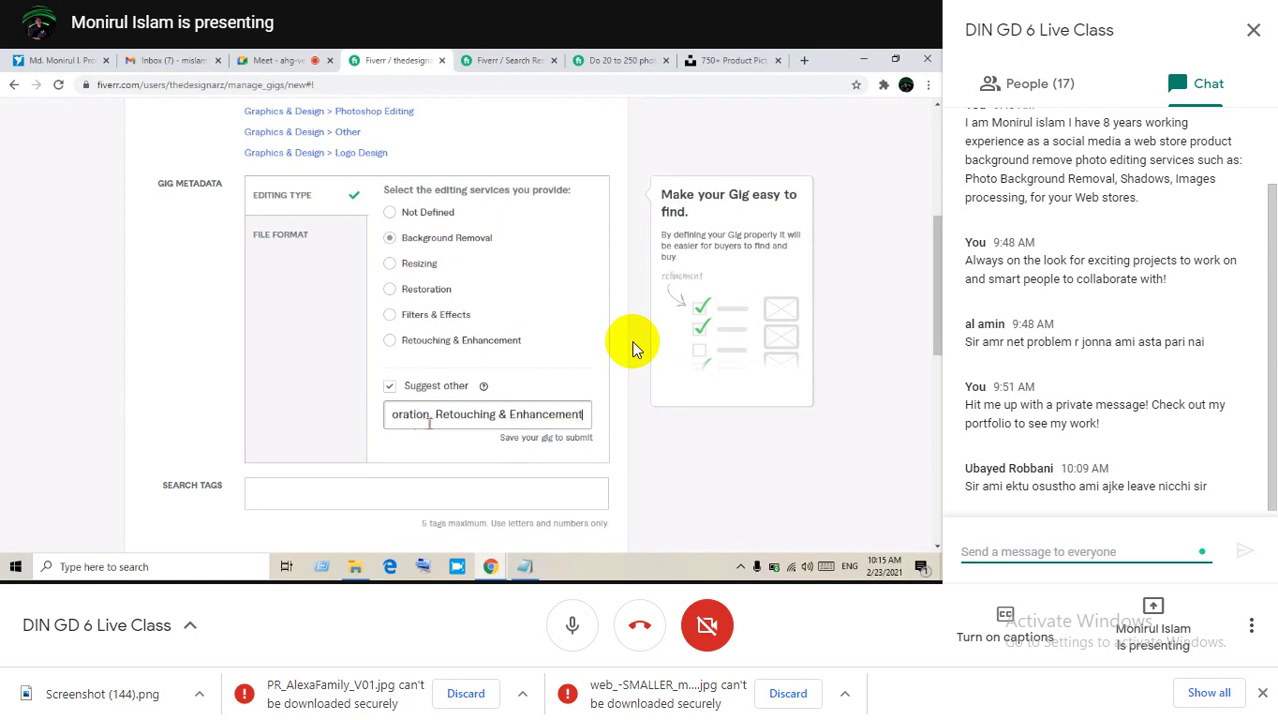
{"action": "type", "text": ","}
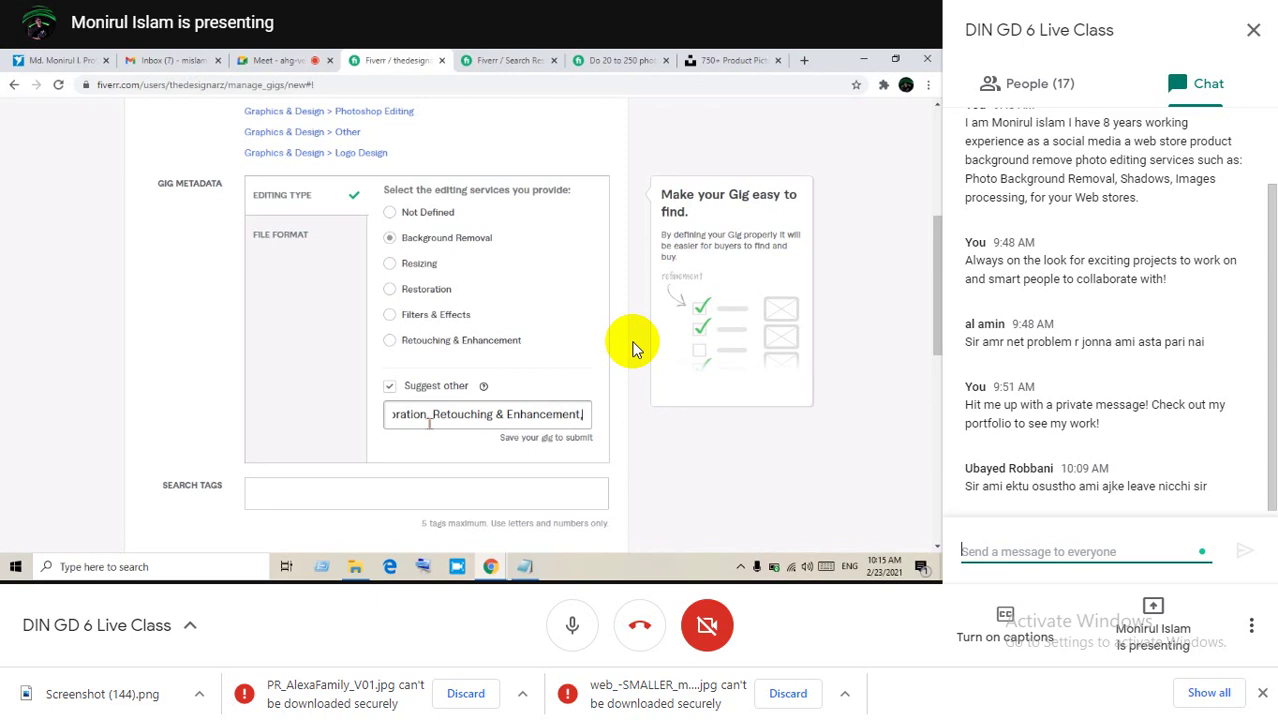
{"action": "key", "text": "BackSpace"}
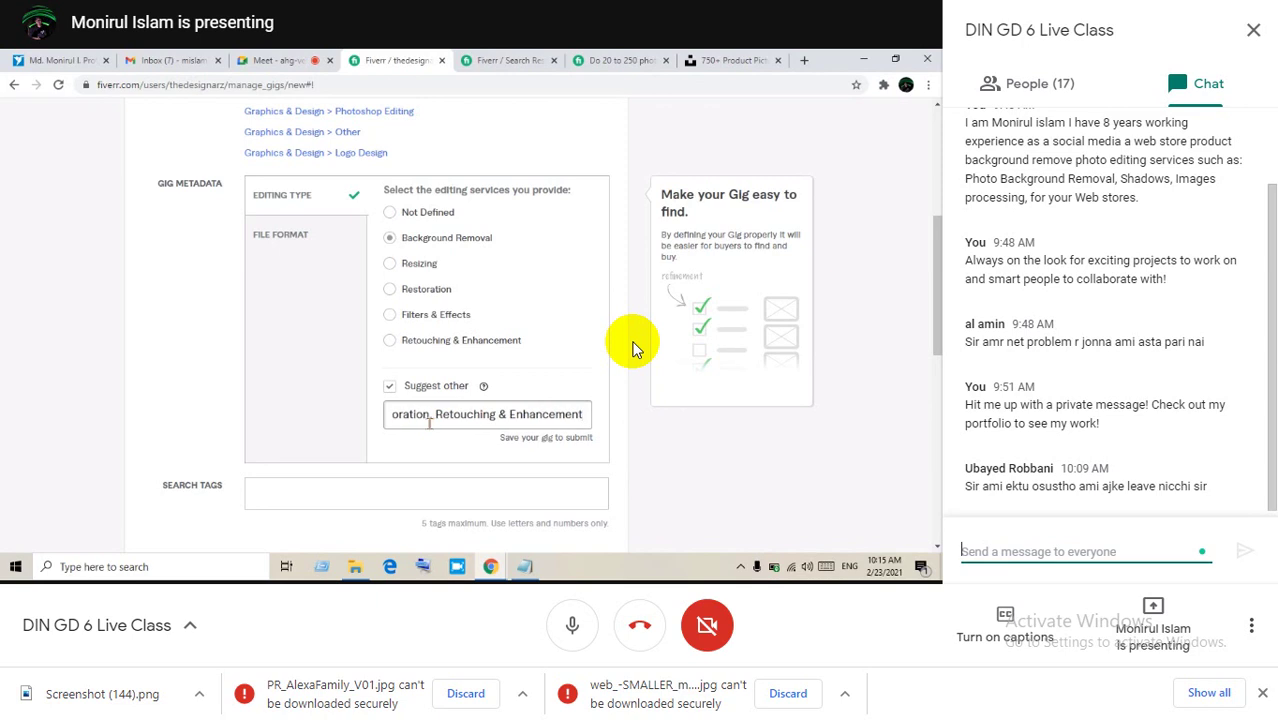
Select JPEG, PDF, PNG, PSD, RAW and TIFF as the file formats in the gig metadata.
{"action": "left_click", "coordinate": [278, 243]}
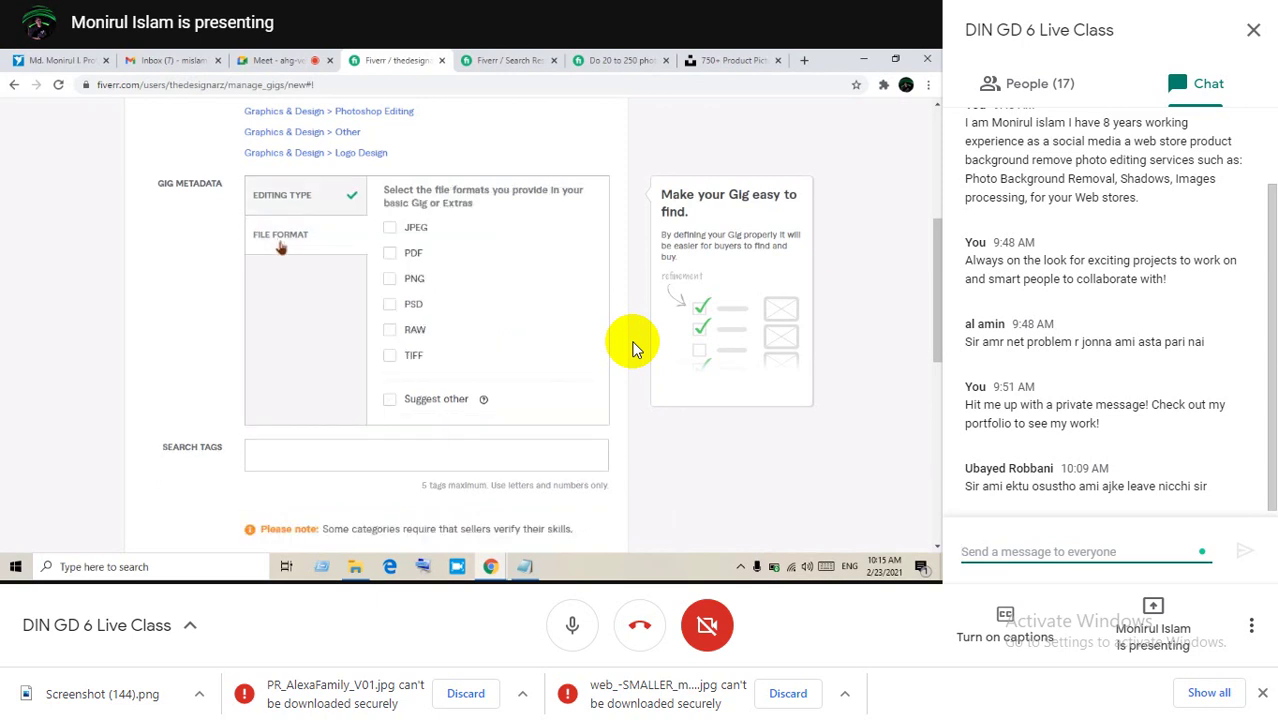
{"action": "left_click", "coordinate": [389, 228]}
{"action": "left_click", "coordinate": [389, 253]}
{"action": "left_click", "coordinate": [389, 278]}
{"action": "left_click", "coordinate": [389, 304]}
{"action": "left_click", "coordinate": [391, 362]}
Add "Background removal" as the gig's first search tag.
{"action": "scroll", "coordinate": [433, 347], "scroll_direction": "down", "scroll_amount": 1}
{"action": "left_click", "coordinate": [427, 378]}
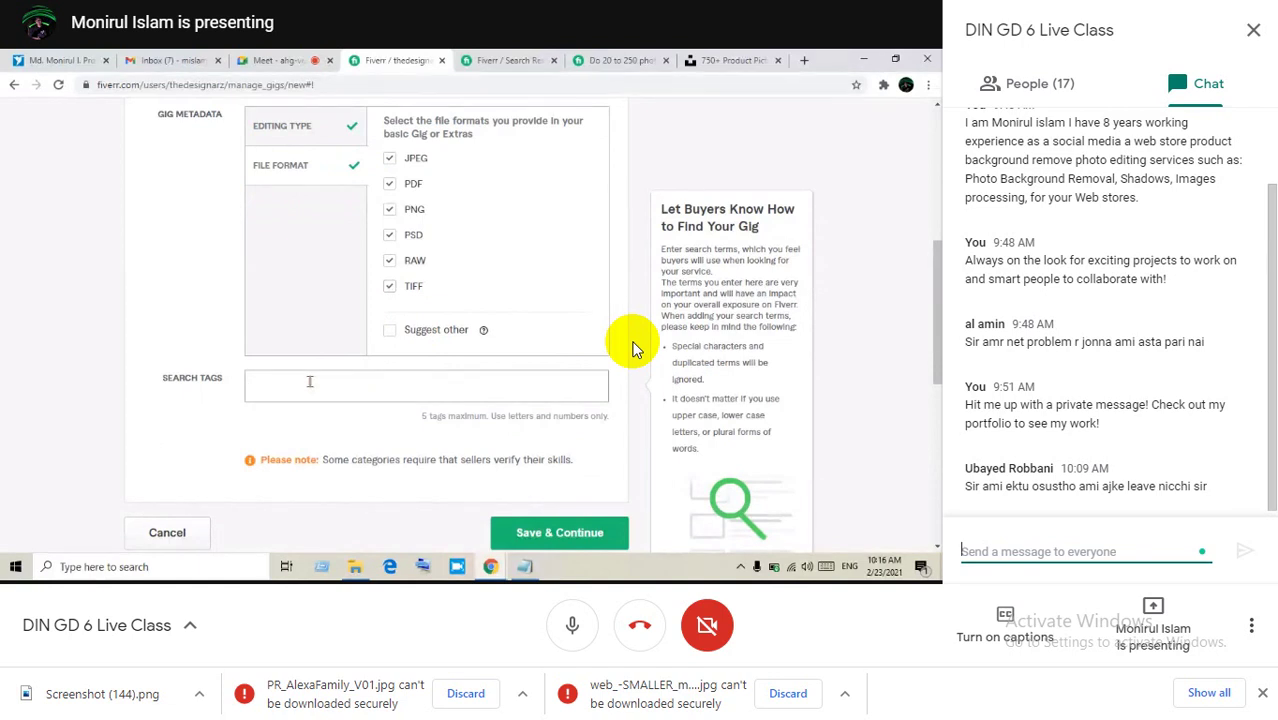
{"action": "scroll", "coordinate": [310, 381], "scroll_direction": "up", "scroll_amount": 3}
{"action": "scroll", "coordinate": [312, 388], "scroll_direction": "down", "scroll_amount": 3}
{"action": "type", "text": "Background removal"}
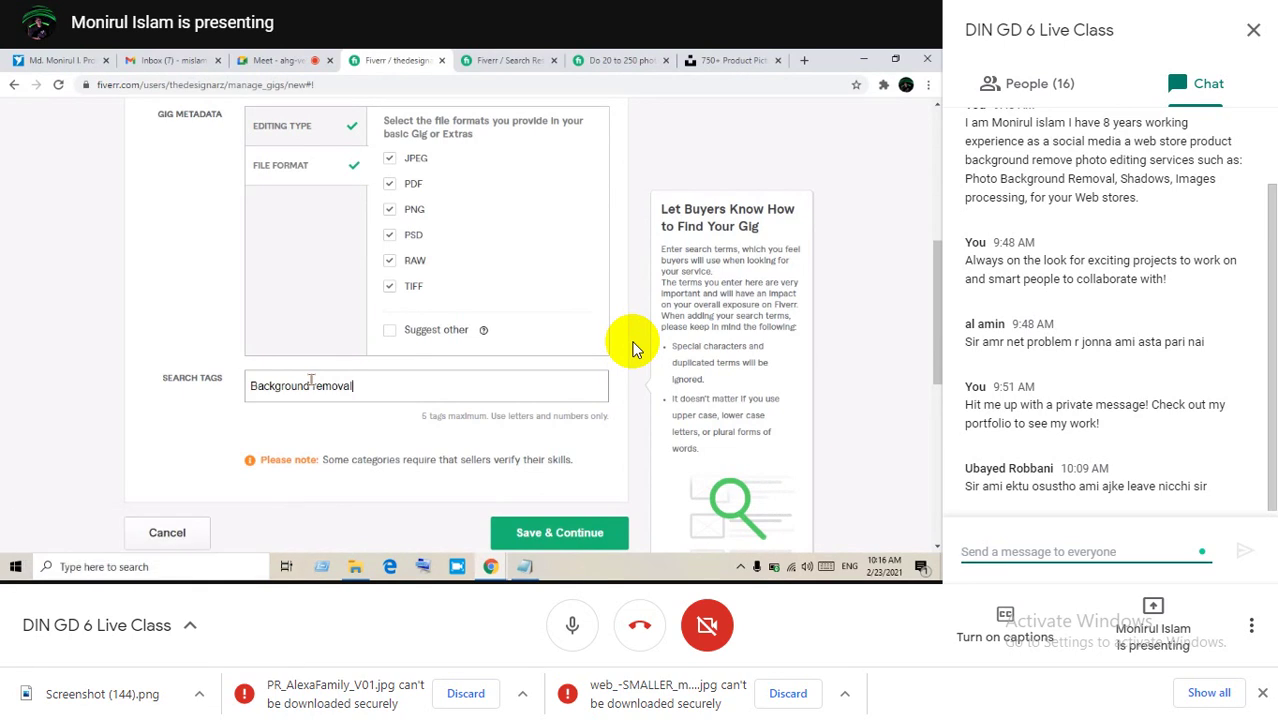
{"action": "key", "text": "Return"}
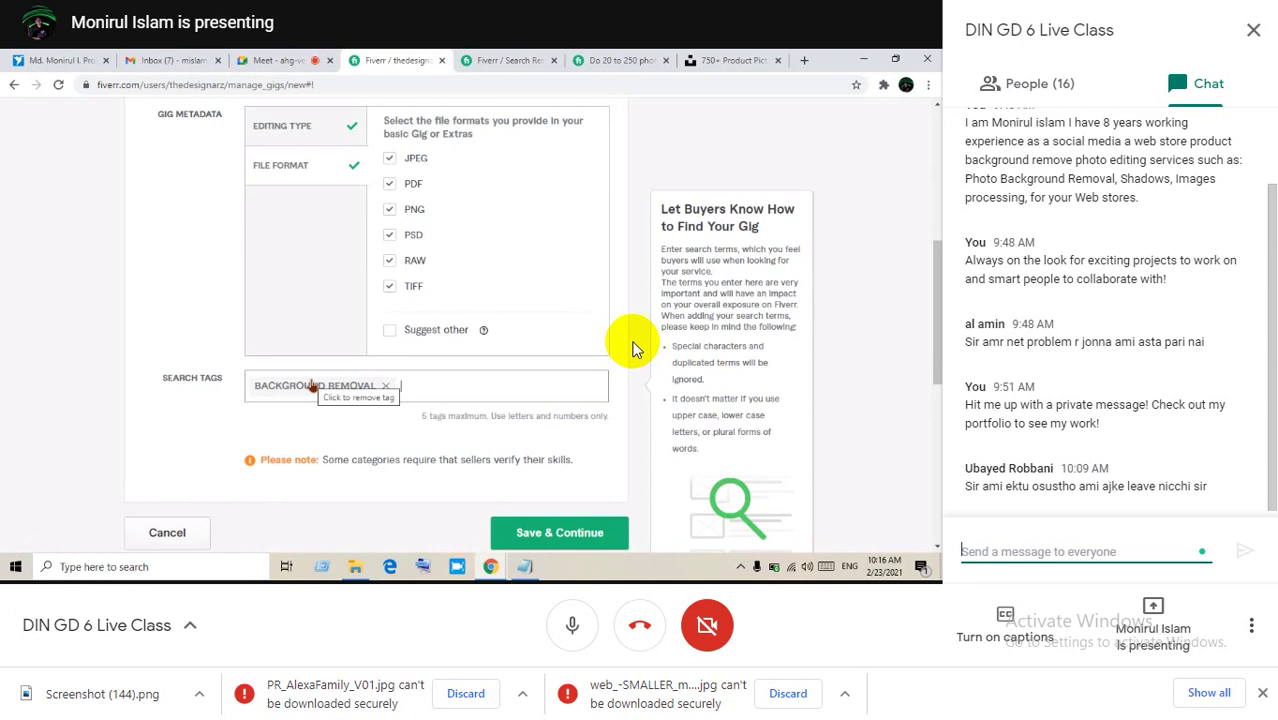
{"action": "type", "text": "P"}
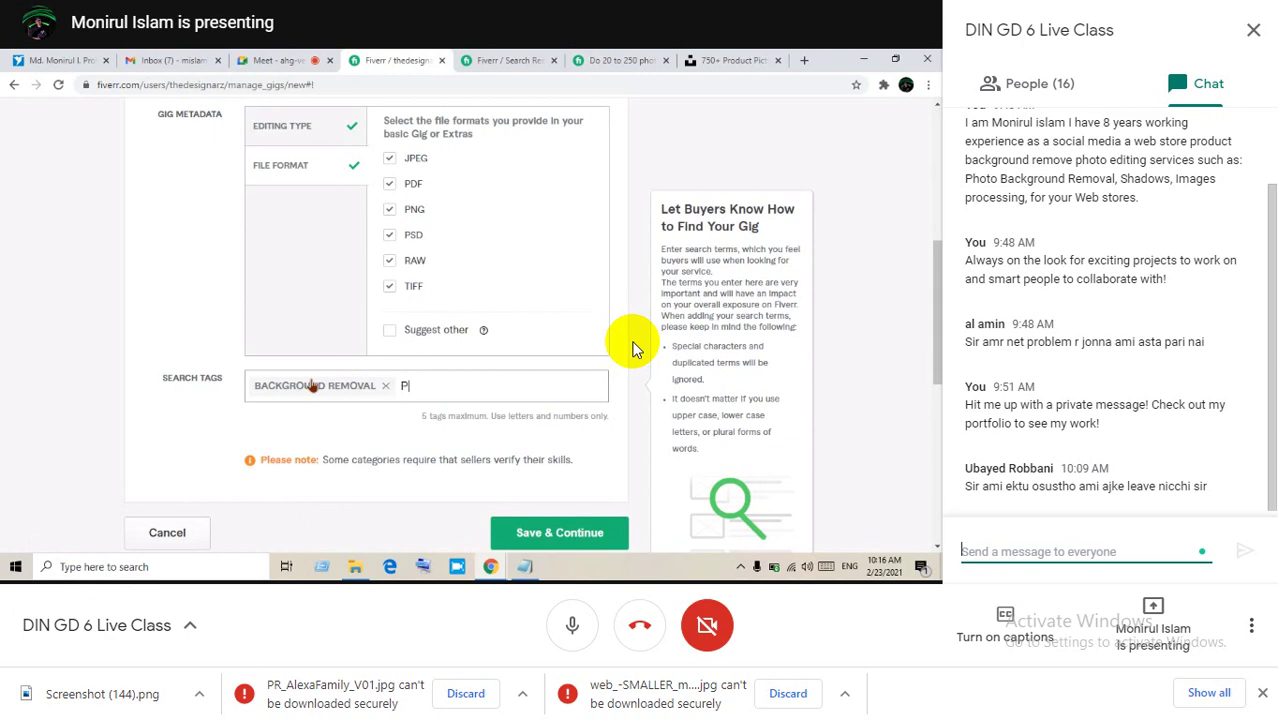
{"action": "type", "text": "ro"}
{"action": "key", "text": "BackSpace"}
{"action": "key", "text": "BackSpace"}
{"action": "type", "text": "eople add"}
{"action": "key", "text": "BackSpace"}
{"action": "key", "text": "BackSpace"}
{"action": "key", "text": "BackSpace"}
{"action": "key", "text": "BackSpace"}
{"action": "key", "text": "BackSpace"}
{"action": "key", "text": "BackSpace"}
{"action": "key", "text": "BackSpace"}
{"action": "key", "text": "BackSpace"}
{"action": "key", "text": "BackSpace"}
{"action": "key", "text": "BackSpace"}
Add "Add object" as the gig's second search tag.
{"action": "type", "text": "Add people"}
{"action": "key", "text": "BackSpace"}
{"action": "key", "text": "BackSpace"}
{"action": "key", "text": "BackSpace"}
{"action": "key", "text": "BackSpace"}
{"action": "key", "text": "BackSpace"}
{"action": "key", "text": "BackSpace"}
{"action": "type", "text": "object"}
{"action": "key", "text": "Return"}
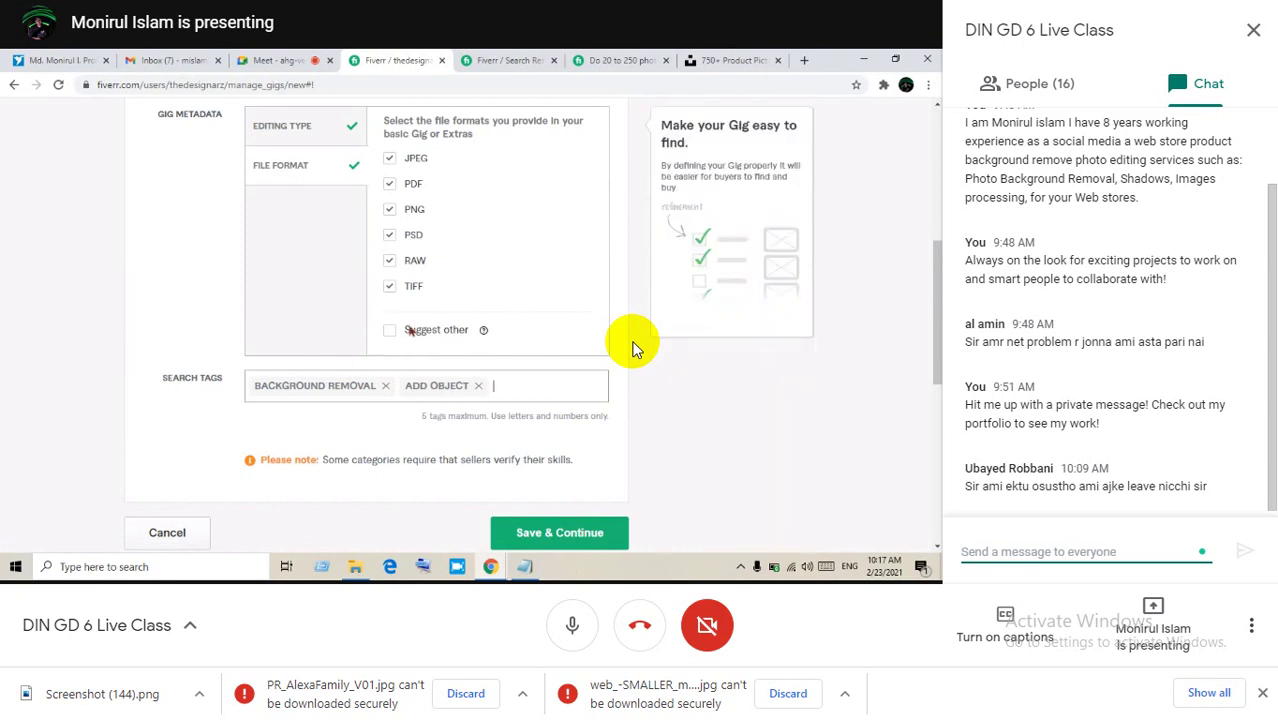
Add "Photo editing" as the gig's third search tag.
{"action": "mouse_move", "coordinate": [516, 377]}
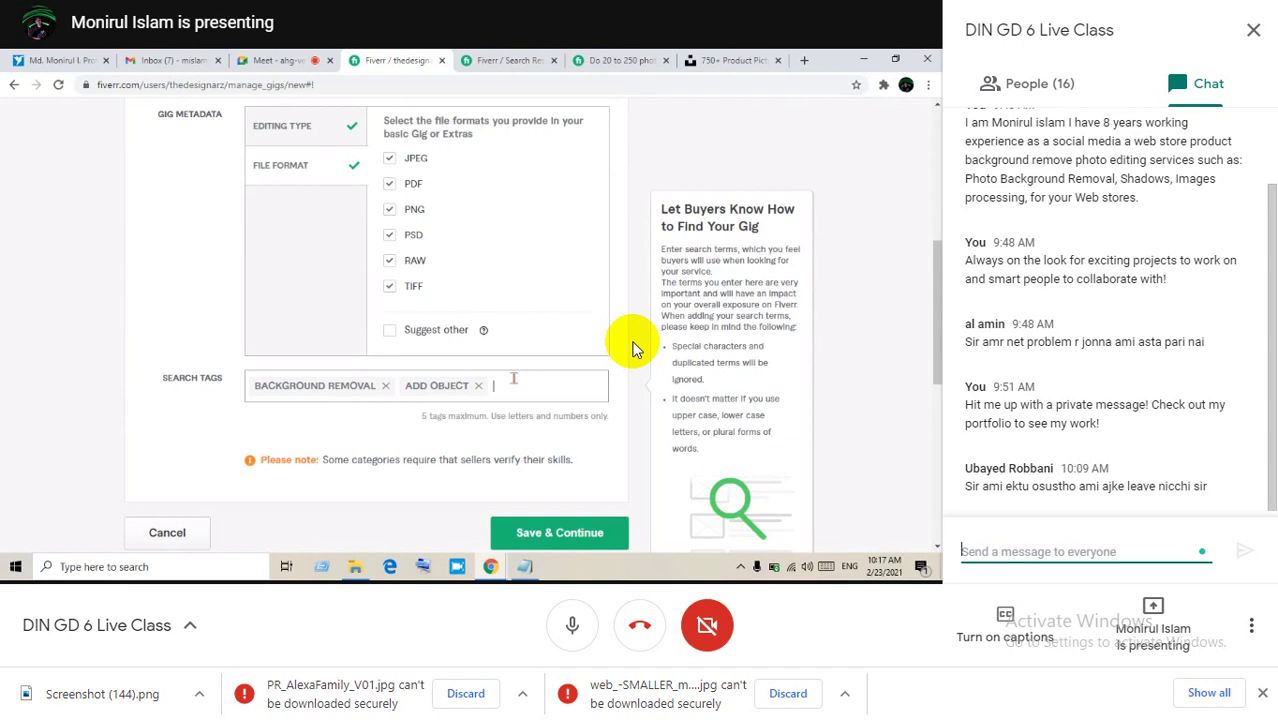
{"action": "type", "text": "p"}
{"action": "key", "text": "BackSpace"}
{"action": "type", "text": "Photo editing"}
{"action": "key", "text": "Return"}
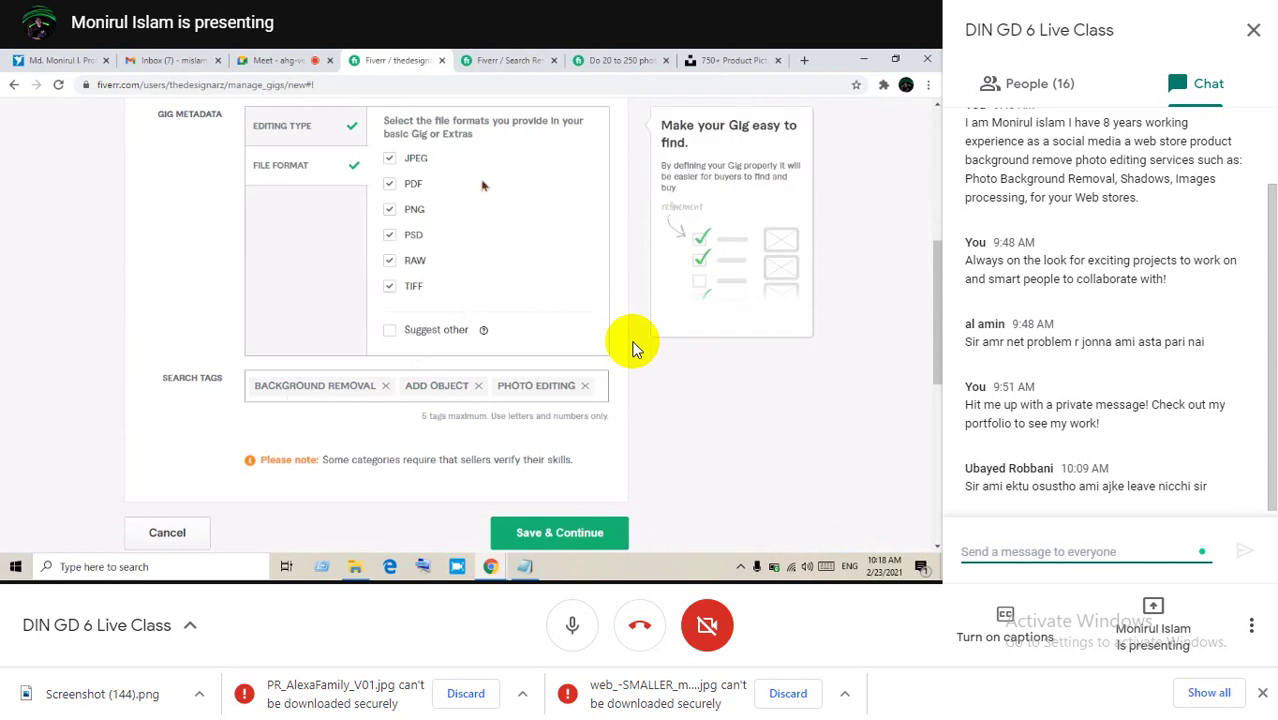
Search Fiverr services for "photo editing" and bring up the related search suggestions.
{"action": "left_click", "coordinate": [512, 61]}
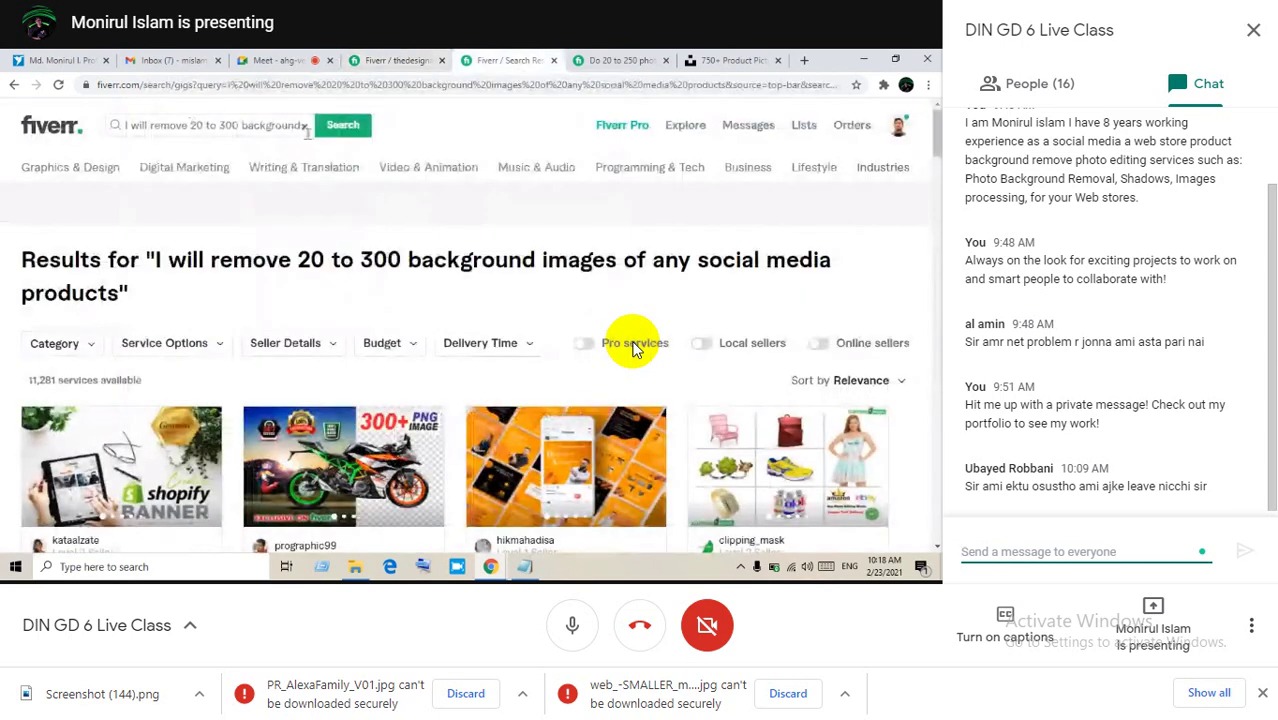
{"action": "left_click", "coordinate": [305, 127]}
{"action": "left_click", "coordinate": [277, 128]}
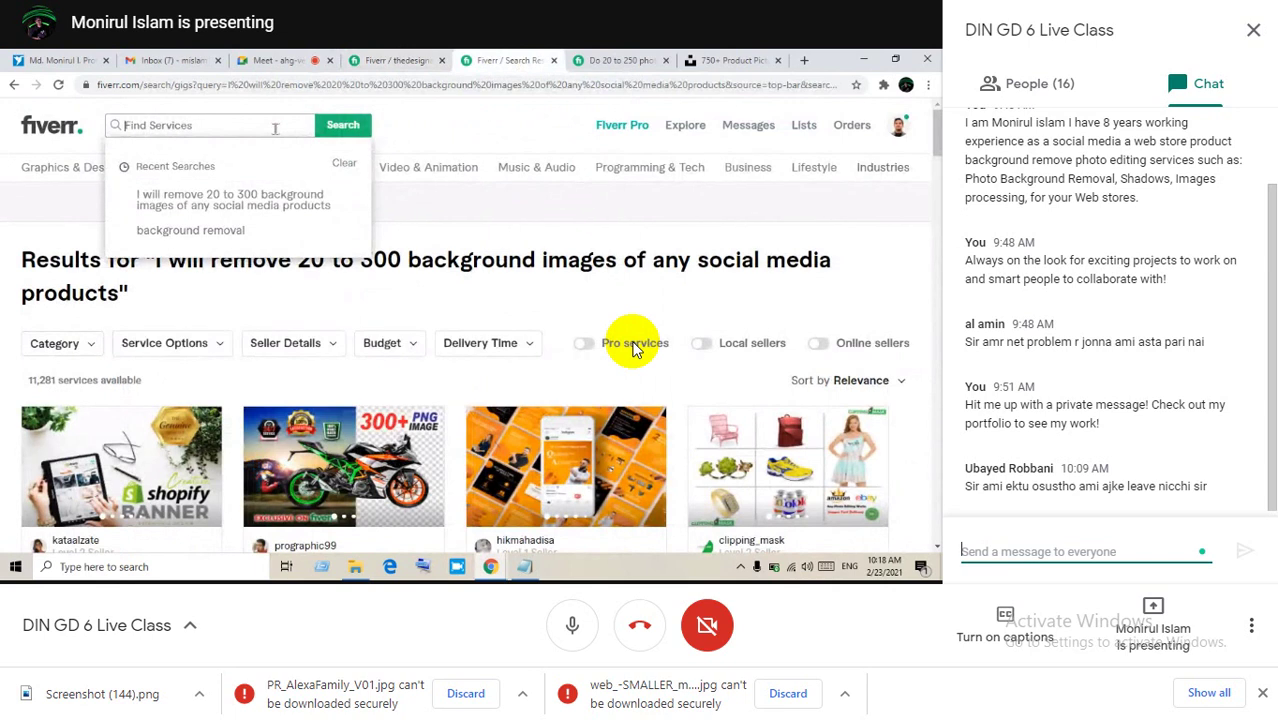
{"action": "type", "text": "Photo"}
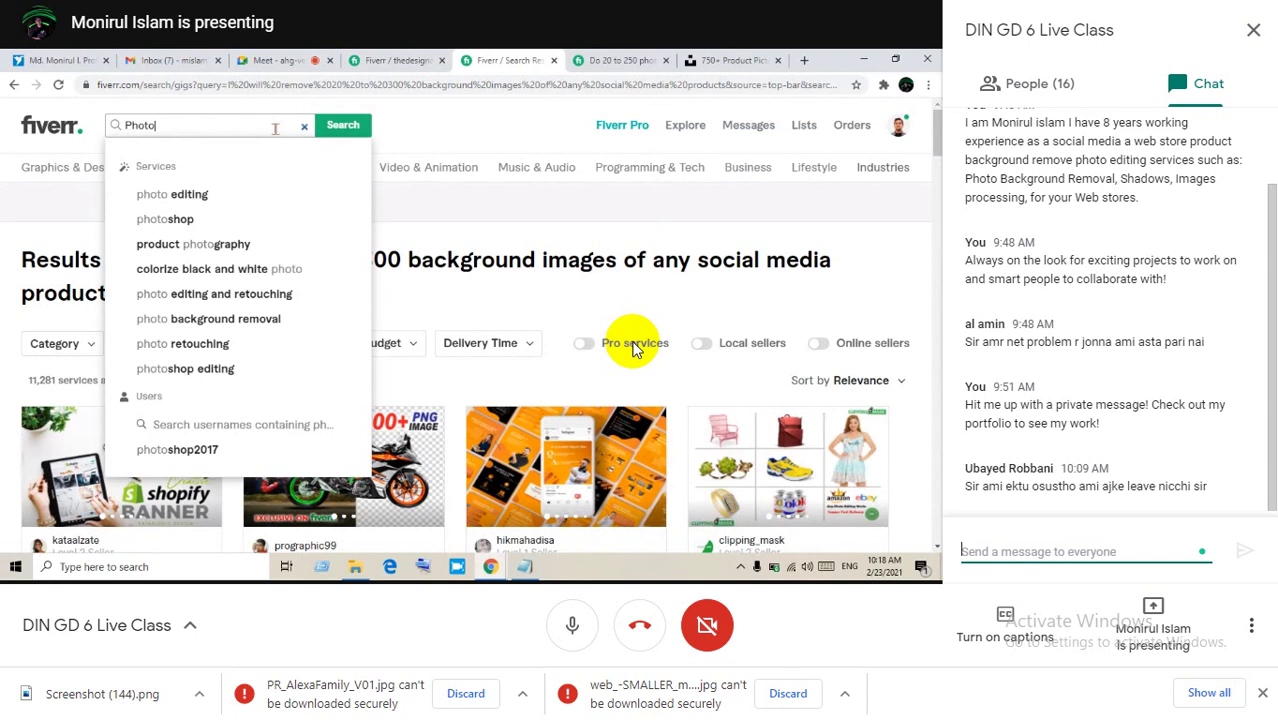
{"action": "left_click", "coordinate": [188, 195]}
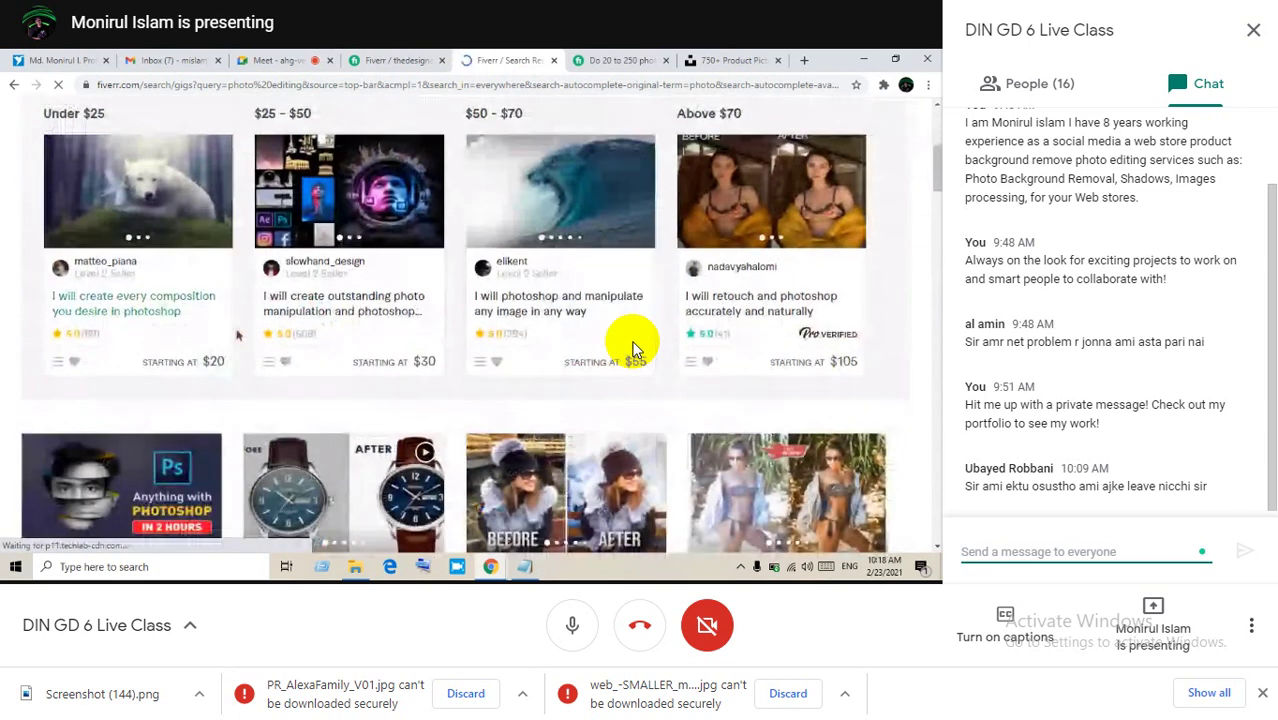
{"action": "scroll", "coordinate": [632, 348], "scroll_direction": "up", "scroll_amount": 2}
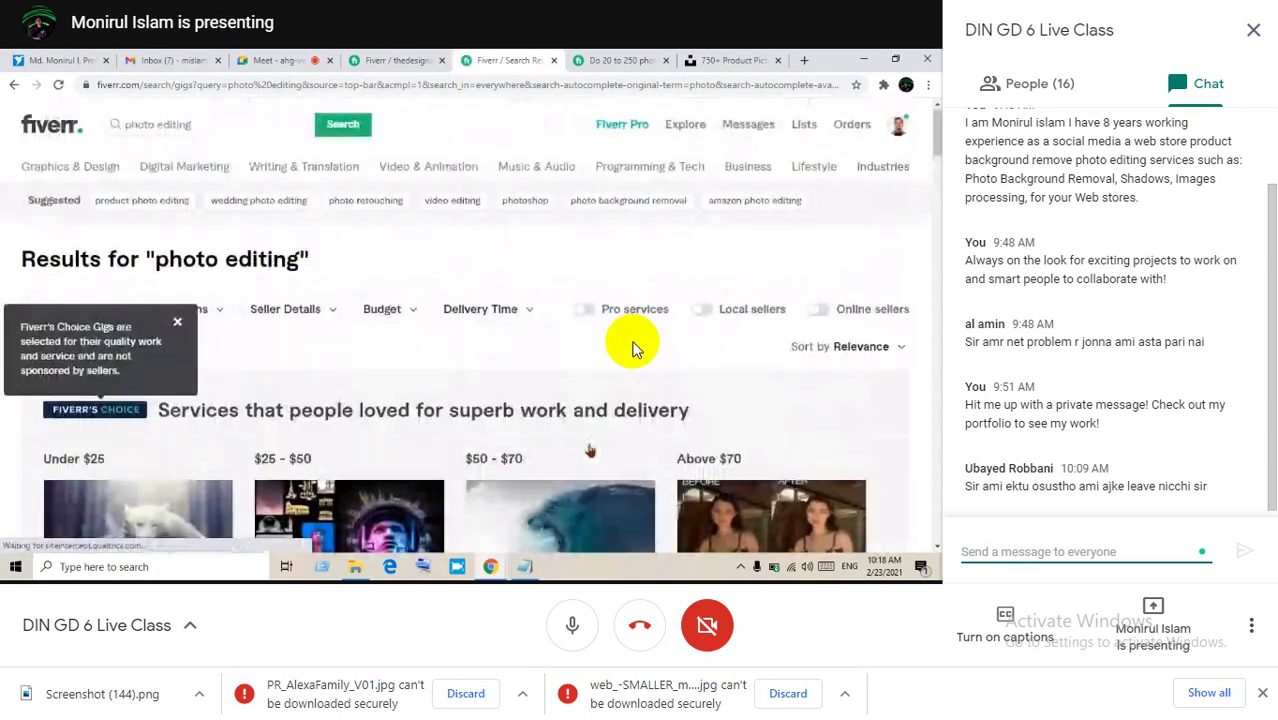
{"action": "left_click", "coordinate": [225, 128]}
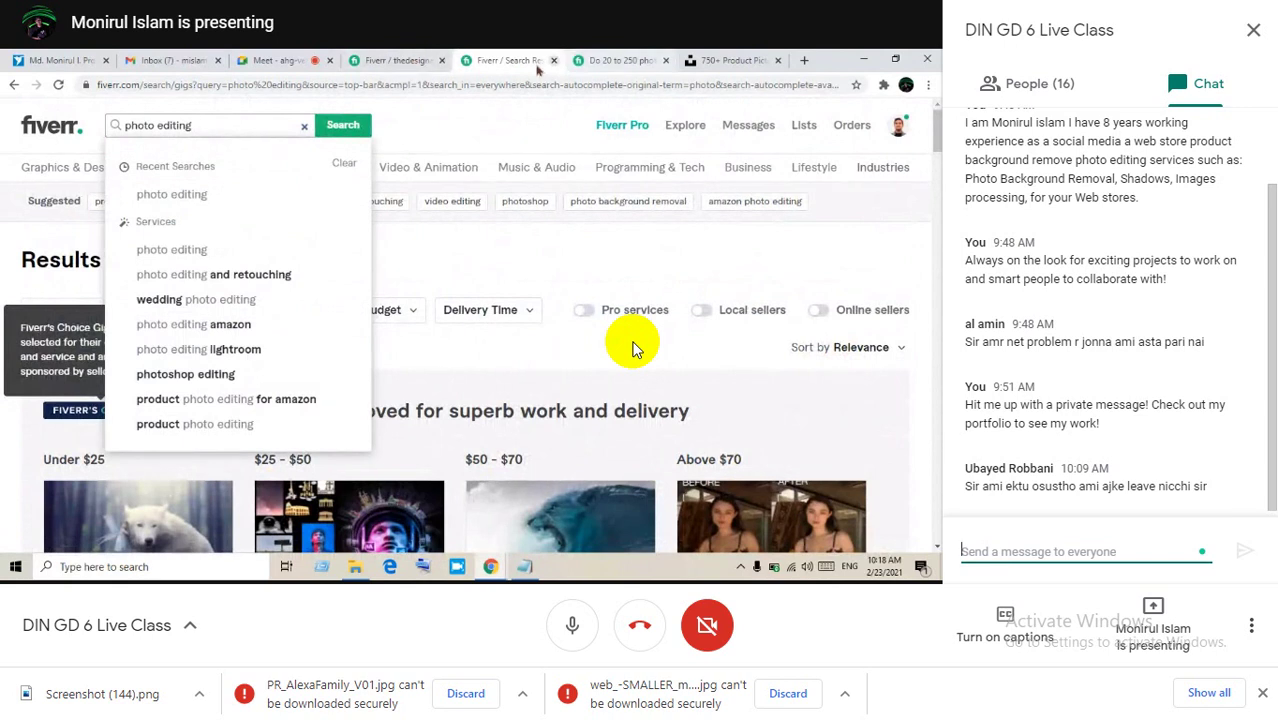
Check the gig's entered search tags, search Fiverr services for "Add object" and look over the resulting gigs.
{"action": "left_click", "coordinate": [400, 61]}
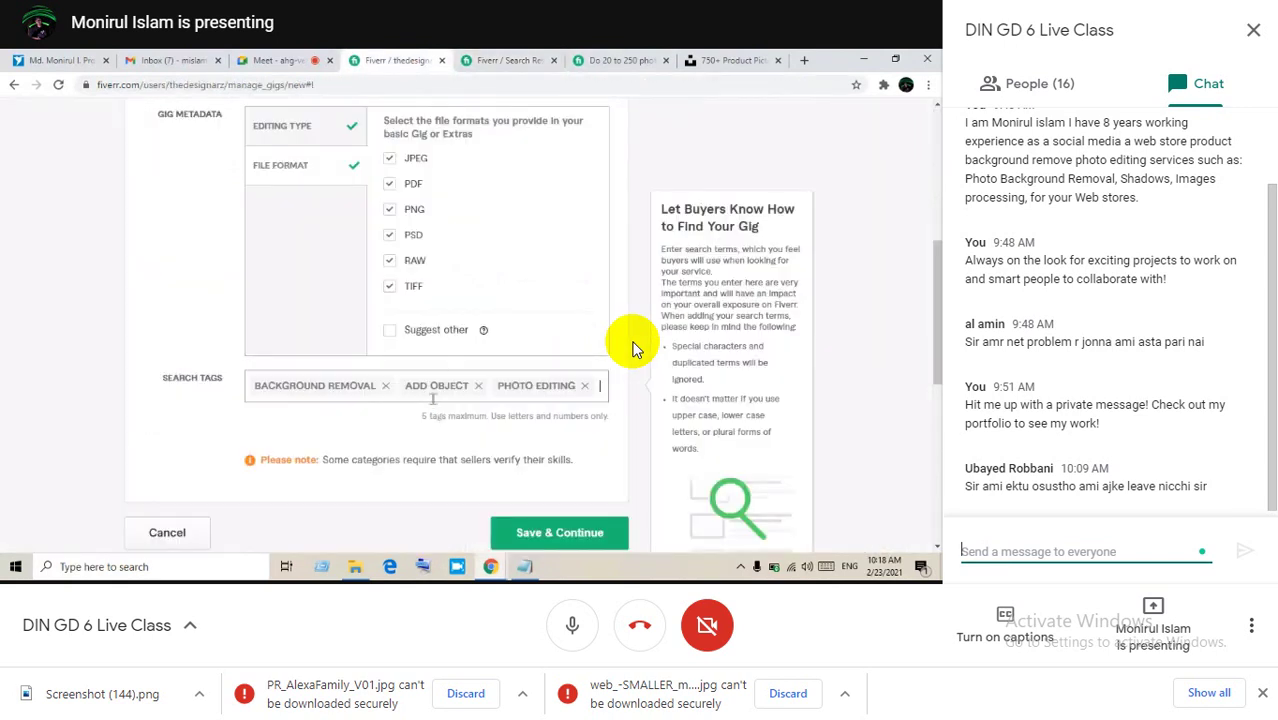
{"action": "left_click", "coordinate": [505, 61]}
{"action": "left_click", "coordinate": [305, 130]}
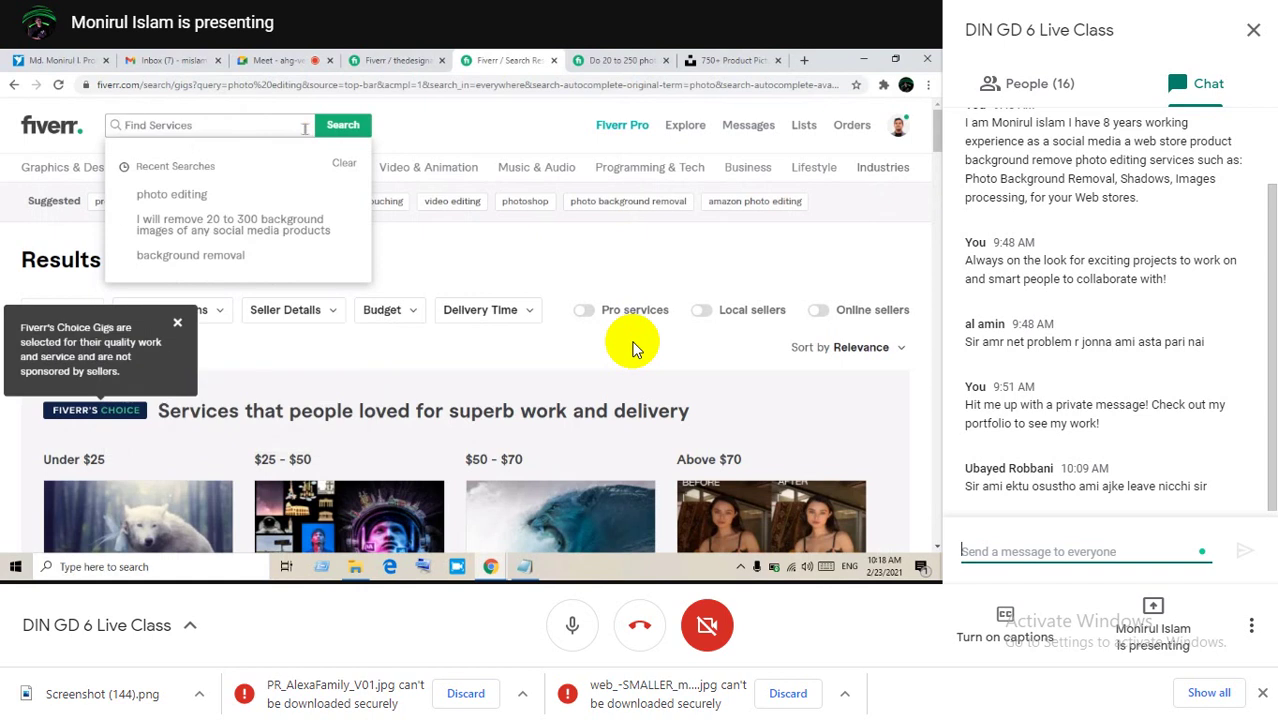
{"action": "type", "text": "Add o"}
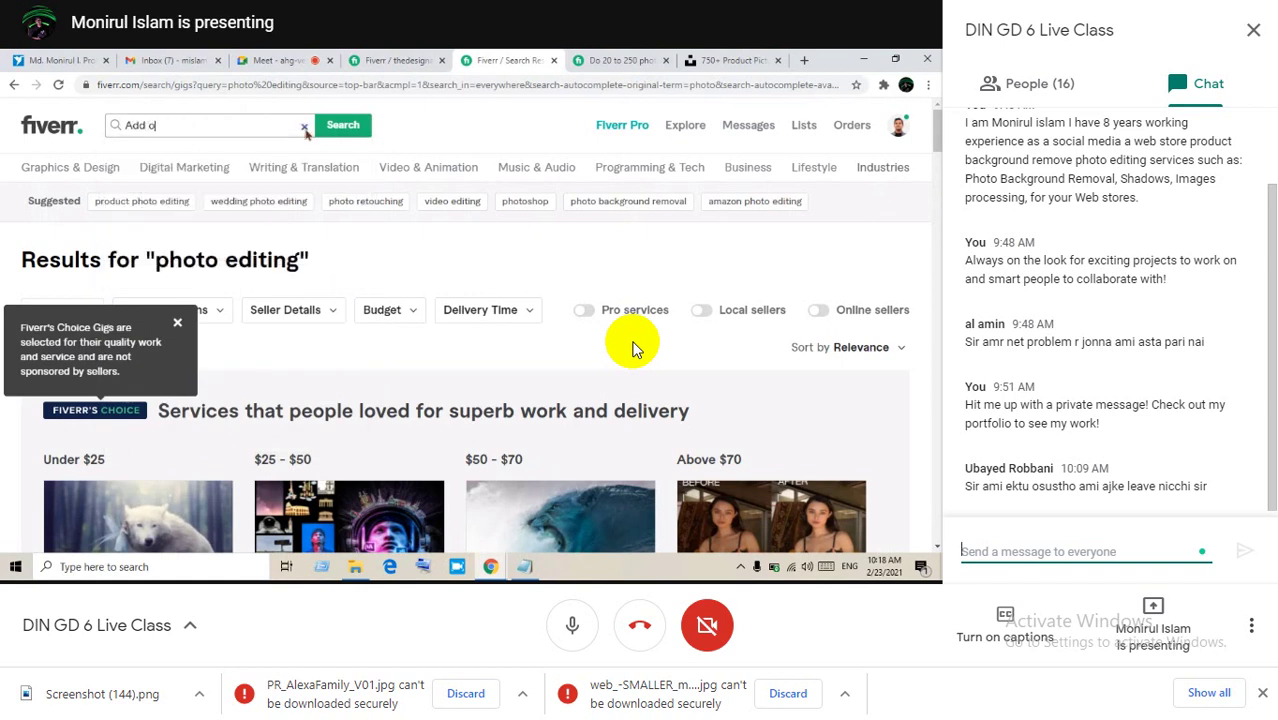
{"action": "type", "text": "bj"}
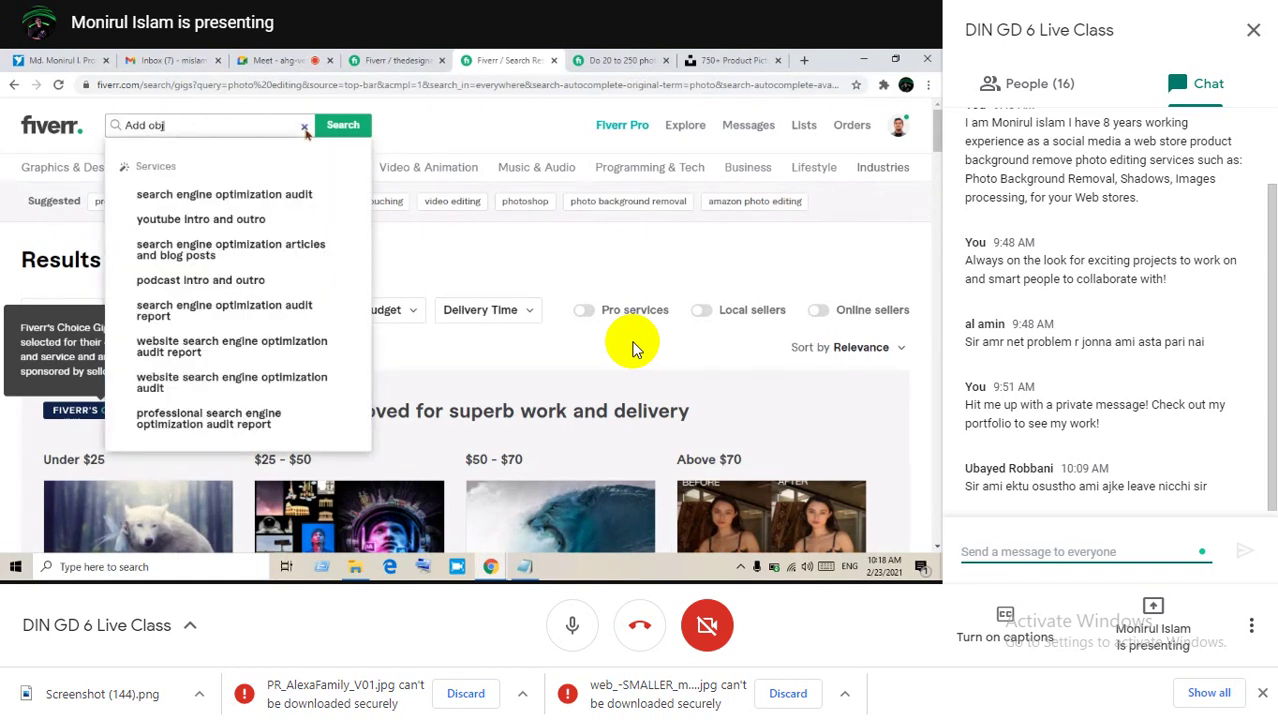
{"action": "type", "text": "ect"}
{"action": "key", "text": "Return"}
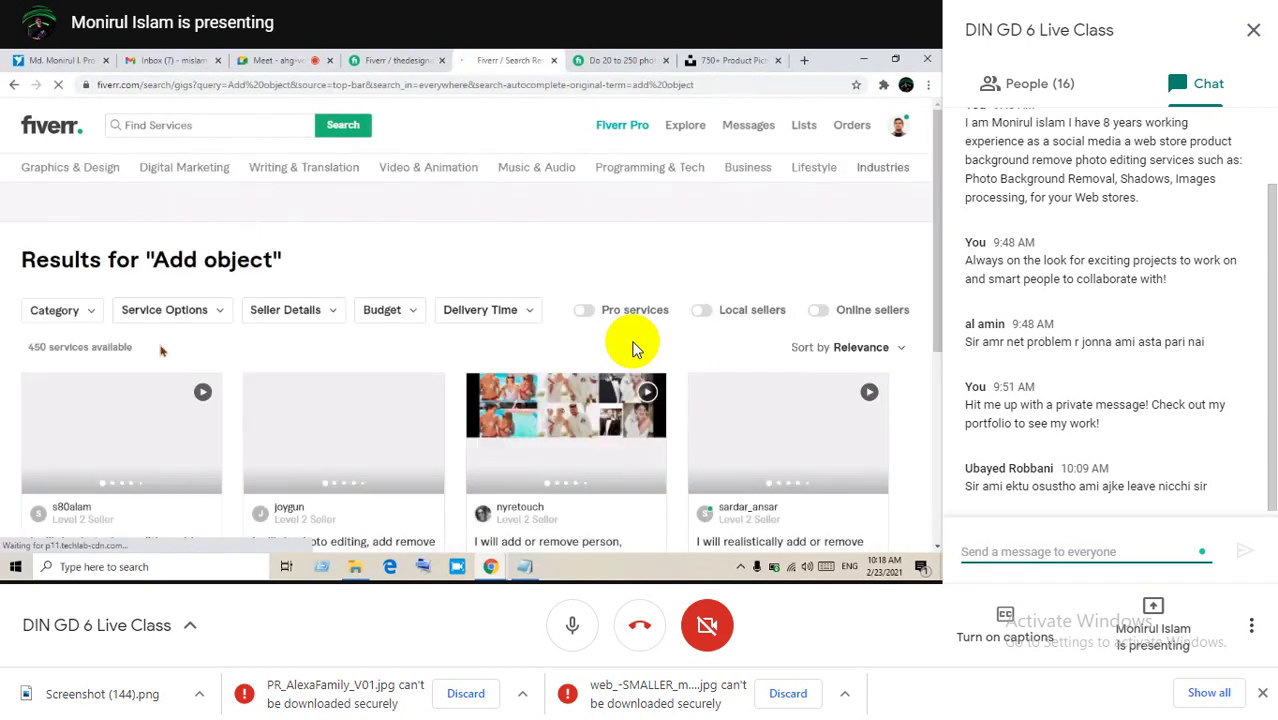
{"action": "scroll", "coordinate": [632, 348], "scroll_direction": "down", "scroll_amount": 1}
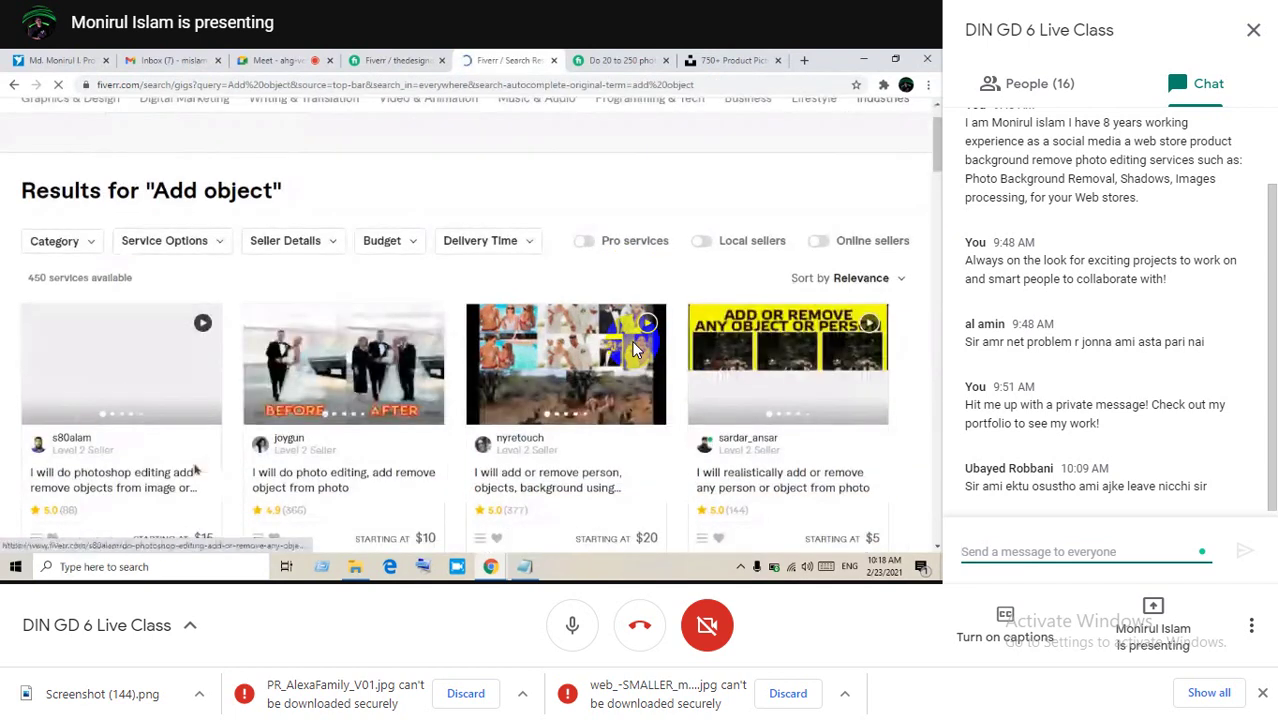
{"action": "scroll", "coordinate": [632, 348], "scroll_direction": "up", "scroll_amount": 1}
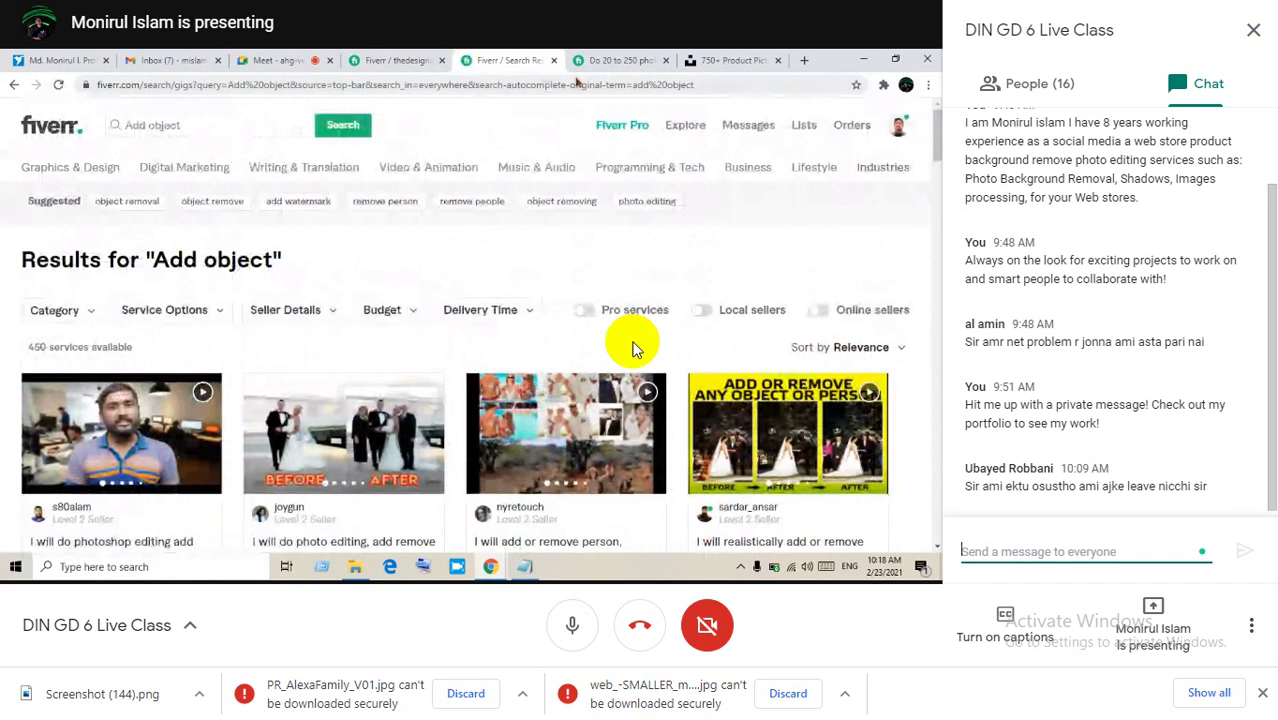
Search Fiverr services for the suggested term "background removal", look through the resulting gigs and return to the gig's search tags.
{"action": "left_click", "coordinate": [415, 61]}
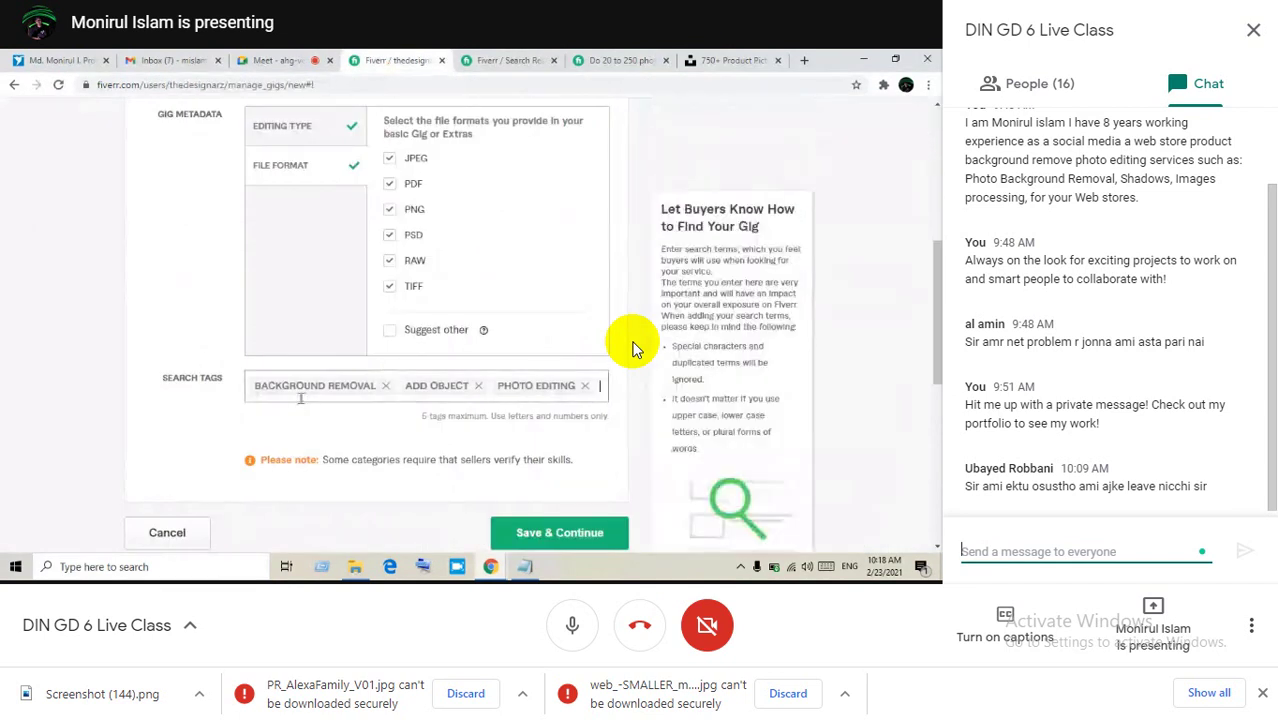
{"action": "left_click", "coordinate": [503, 61]}
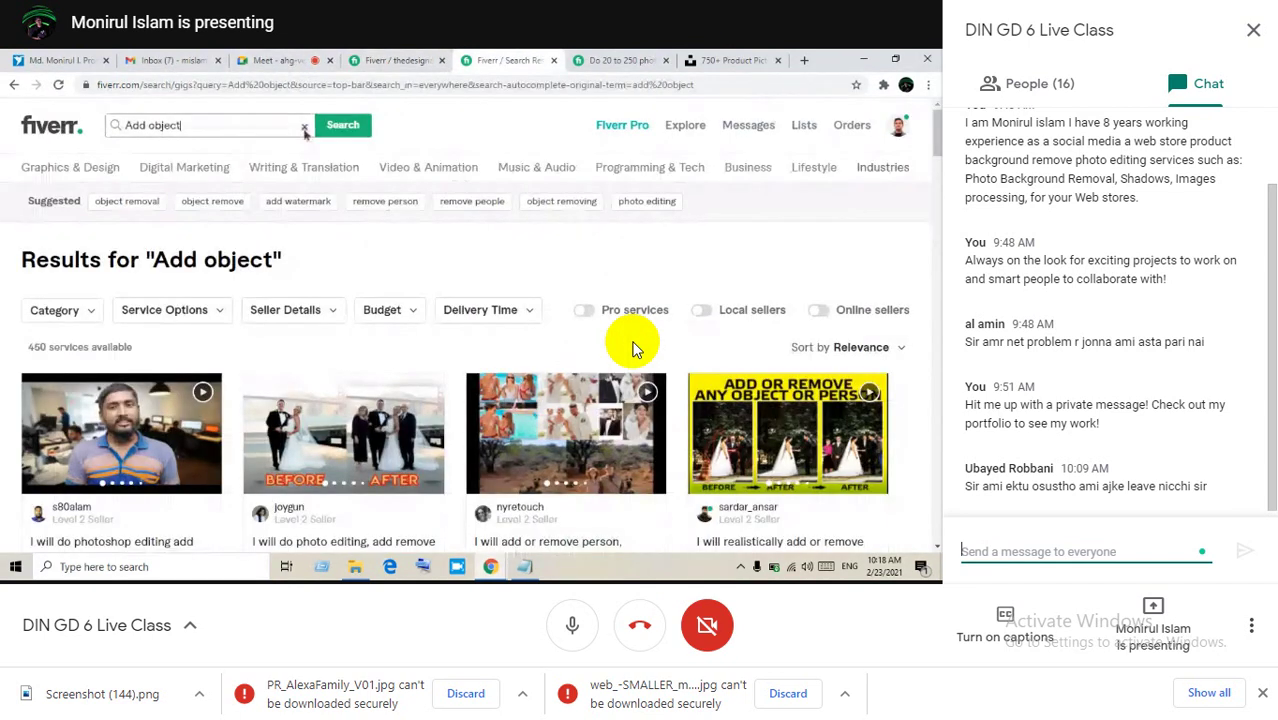
{"action": "left_click", "coordinate": [304, 129]}
{"action": "type", "text": "B"}
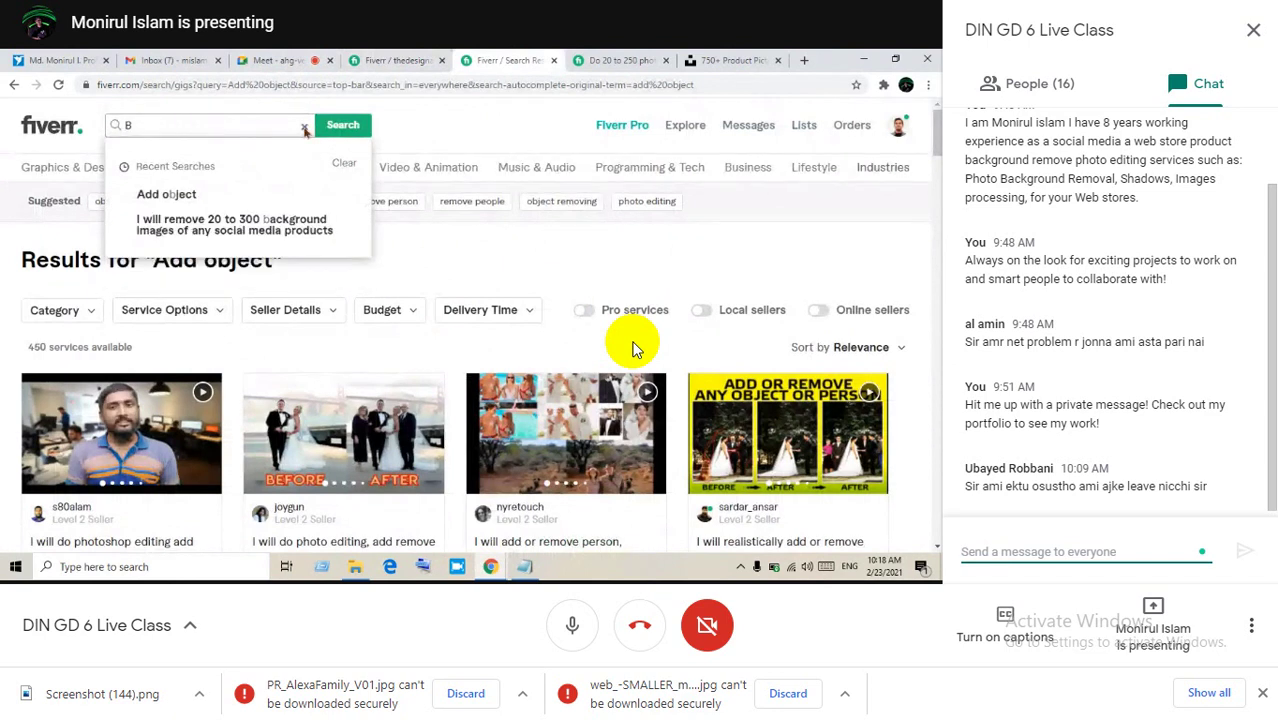
{"action": "type", "text": "ackgr"}
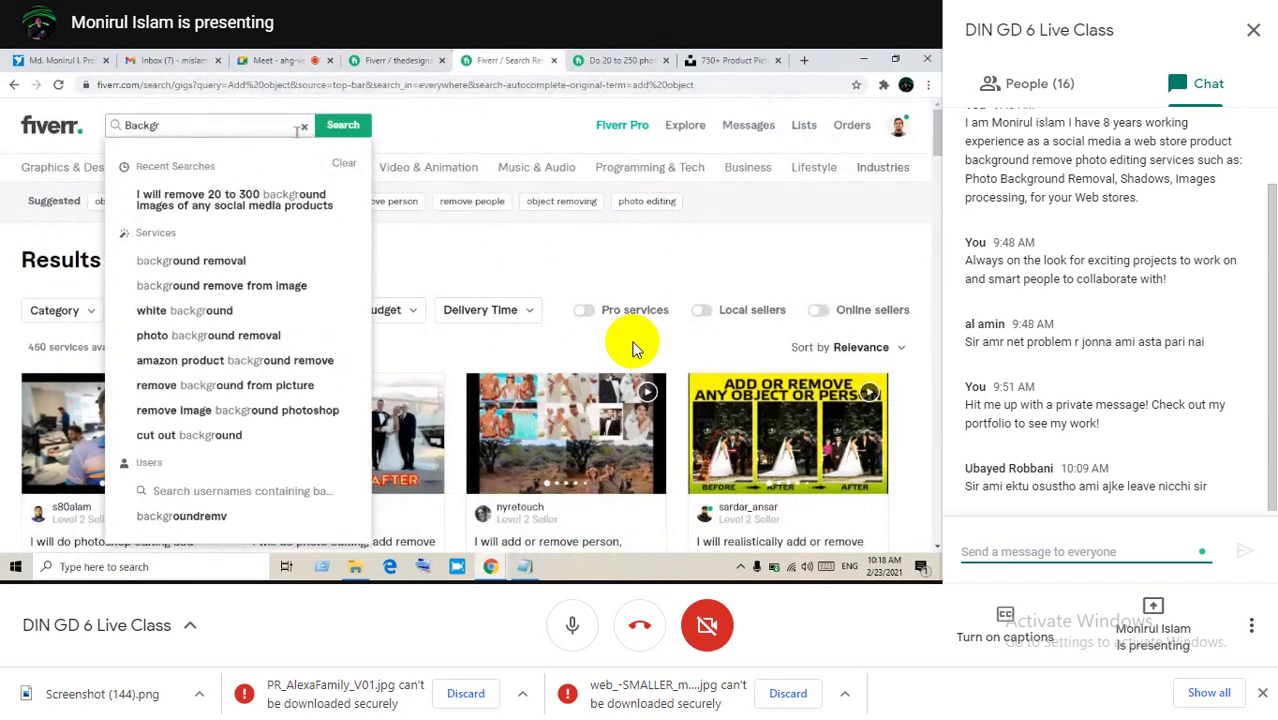
{"action": "left_click", "coordinate": [217, 270]}
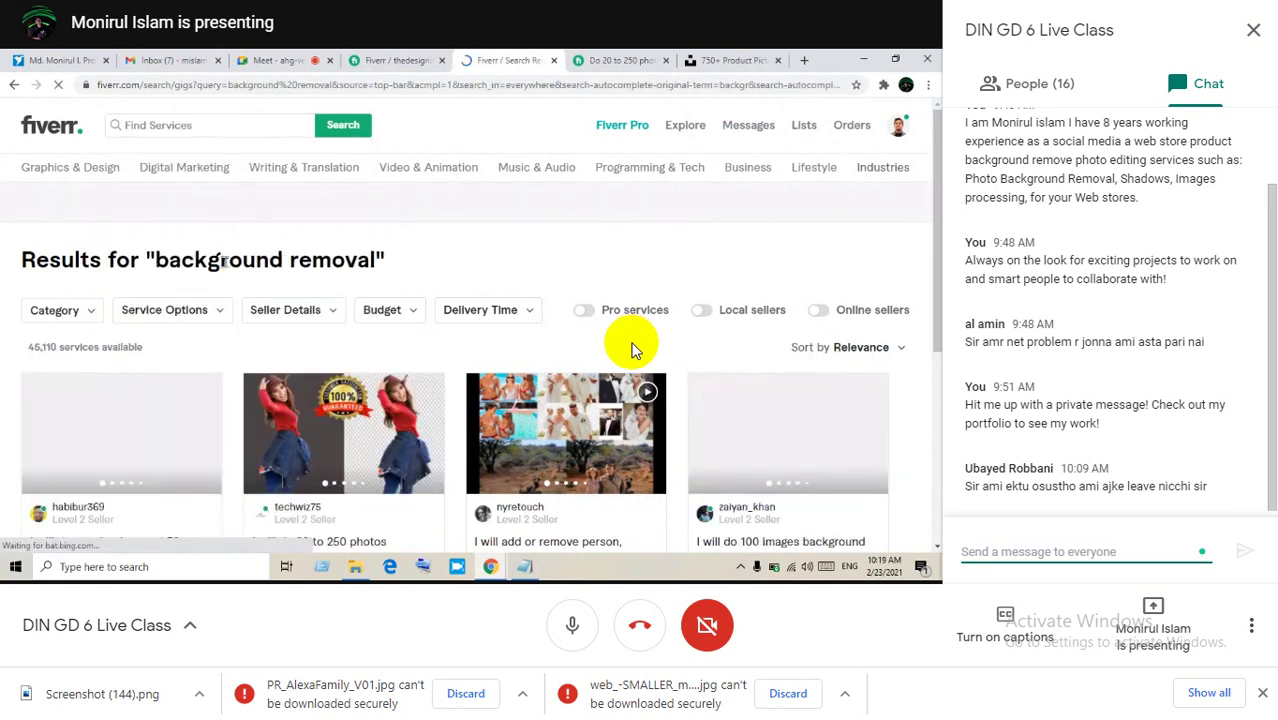
{"action": "scroll", "coordinate": [631, 349], "scroll_direction": "down", "scroll_amount": 2}
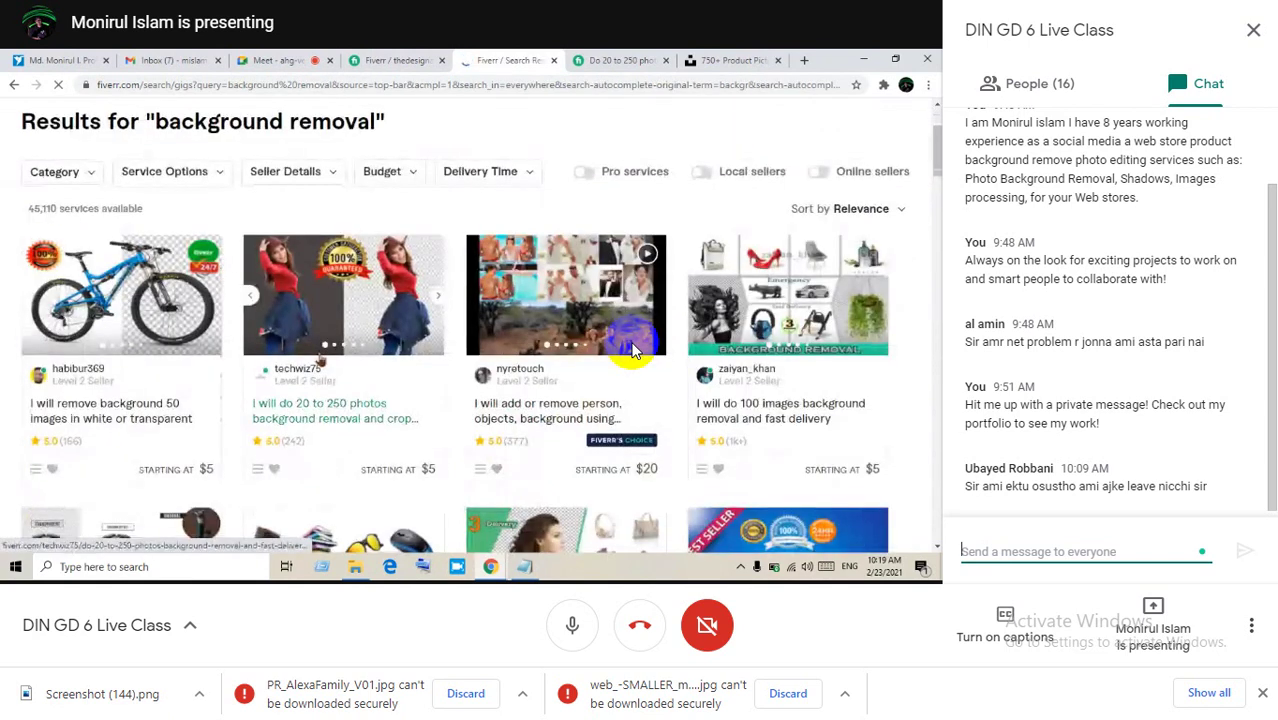
{"action": "scroll", "coordinate": [631, 349], "scroll_direction": "down", "scroll_amount": 1}
{"action": "scroll", "coordinate": [631, 349], "scroll_direction": "up", "scroll_amount": 3}
{"action": "key", "text": "ctrl+shift+Tab"}
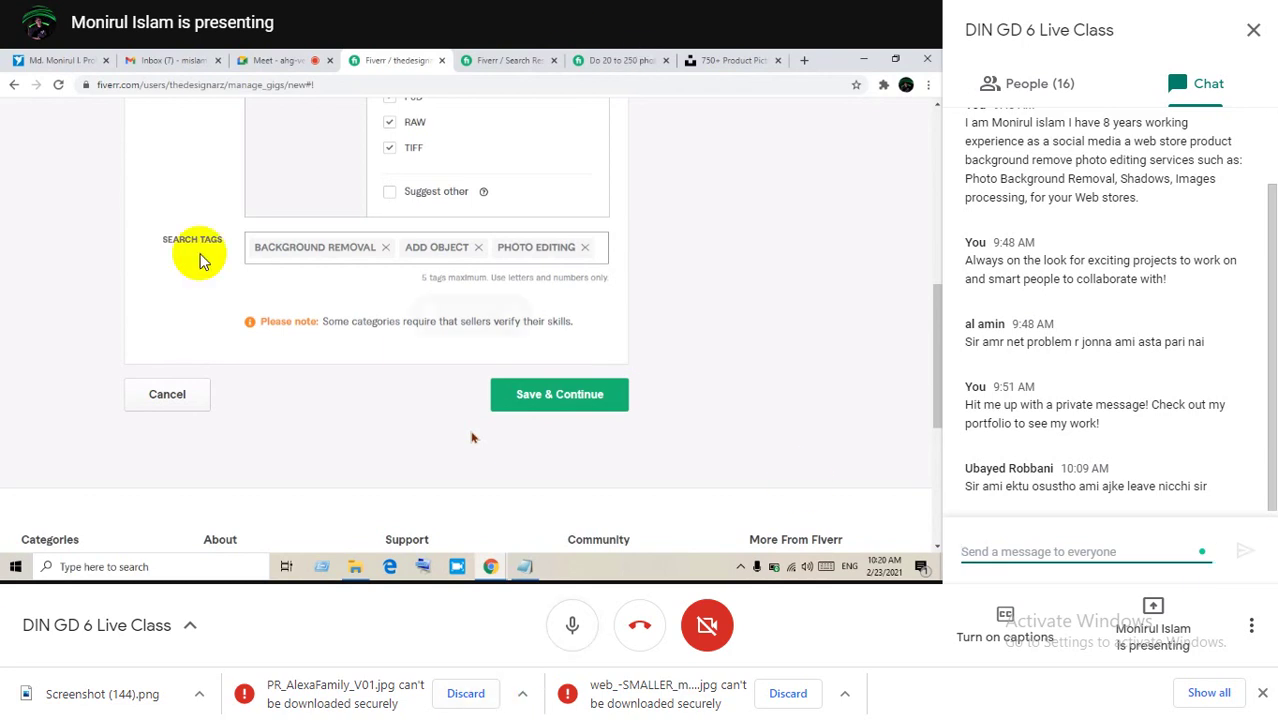
Examine the Amazon product image editing gig's description, packages, reviews and related tags, and return to the Google Meet presentation.
{"action": "key", "text": "Escape"}
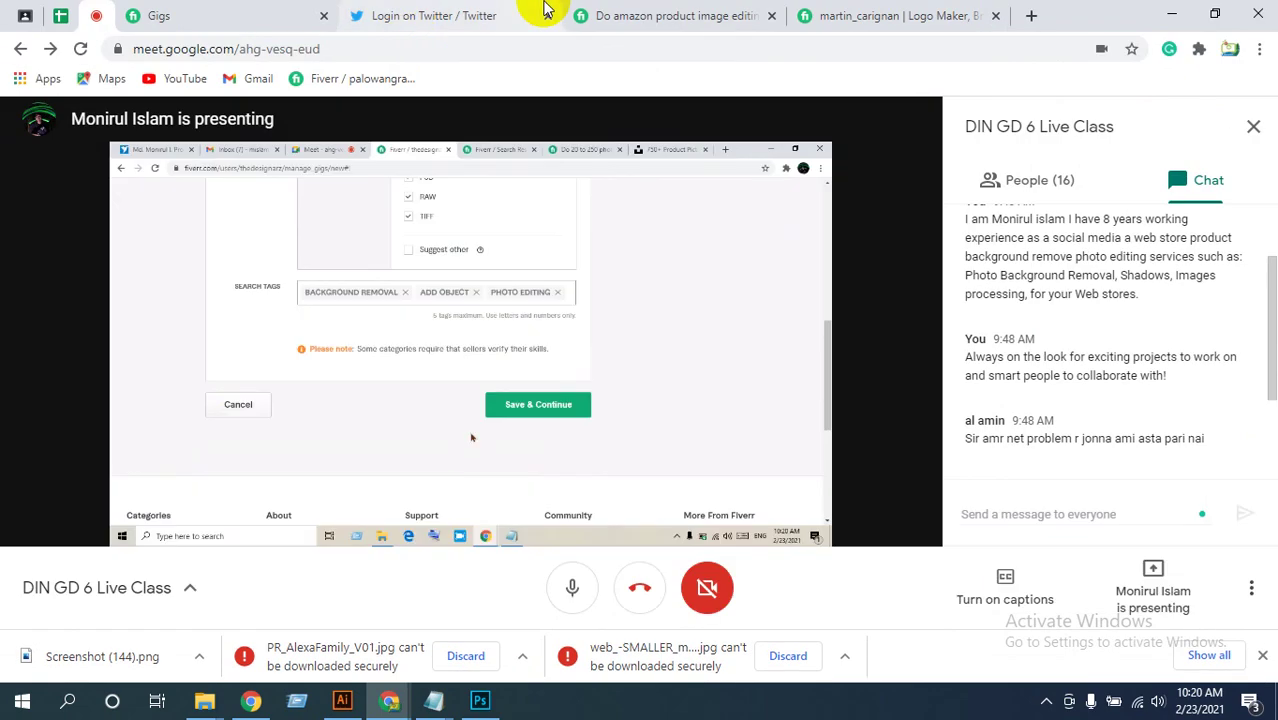
{"action": "left_click", "coordinate": [657, 22]}
{"action": "scroll", "coordinate": [463, 296], "scroll_direction": "up", "scroll_amount": 5}
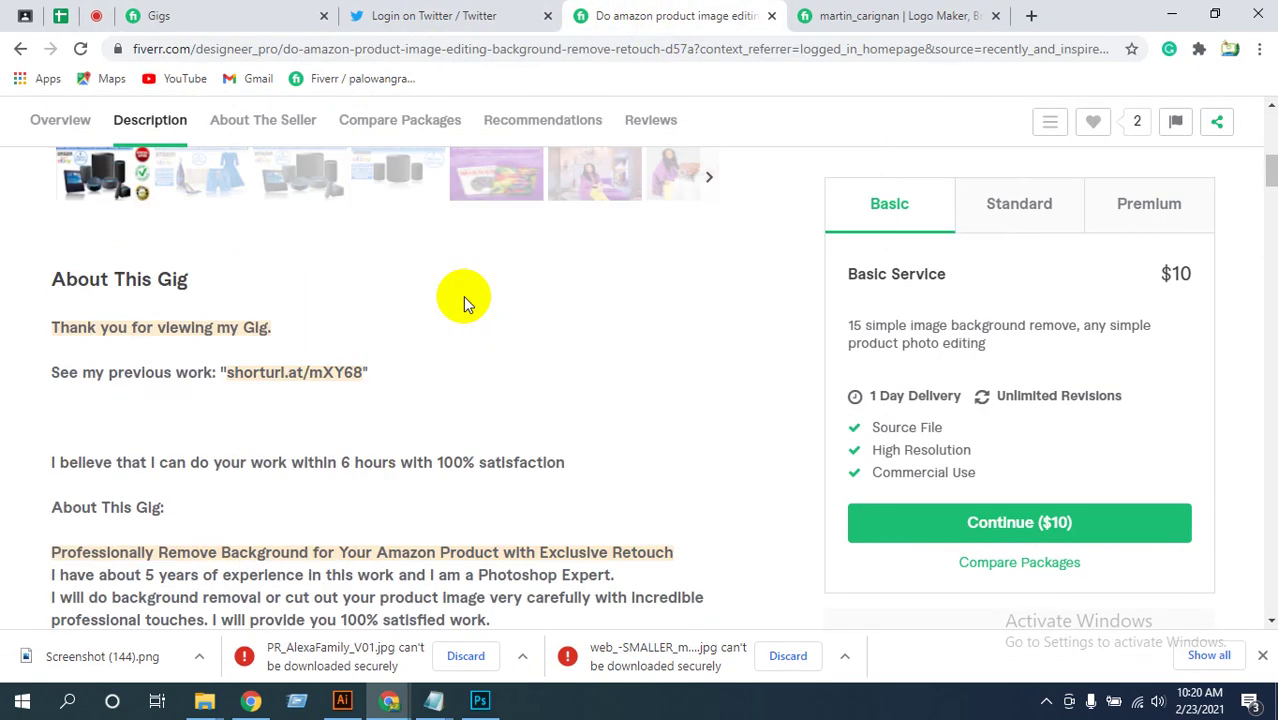
{"action": "scroll", "coordinate": [445, 300], "scroll_direction": "down", "scroll_amount": 4}
{"action": "scroll", "coordinate": [445, 300], "scroll_direction": "down", "scroll_amount": 15}
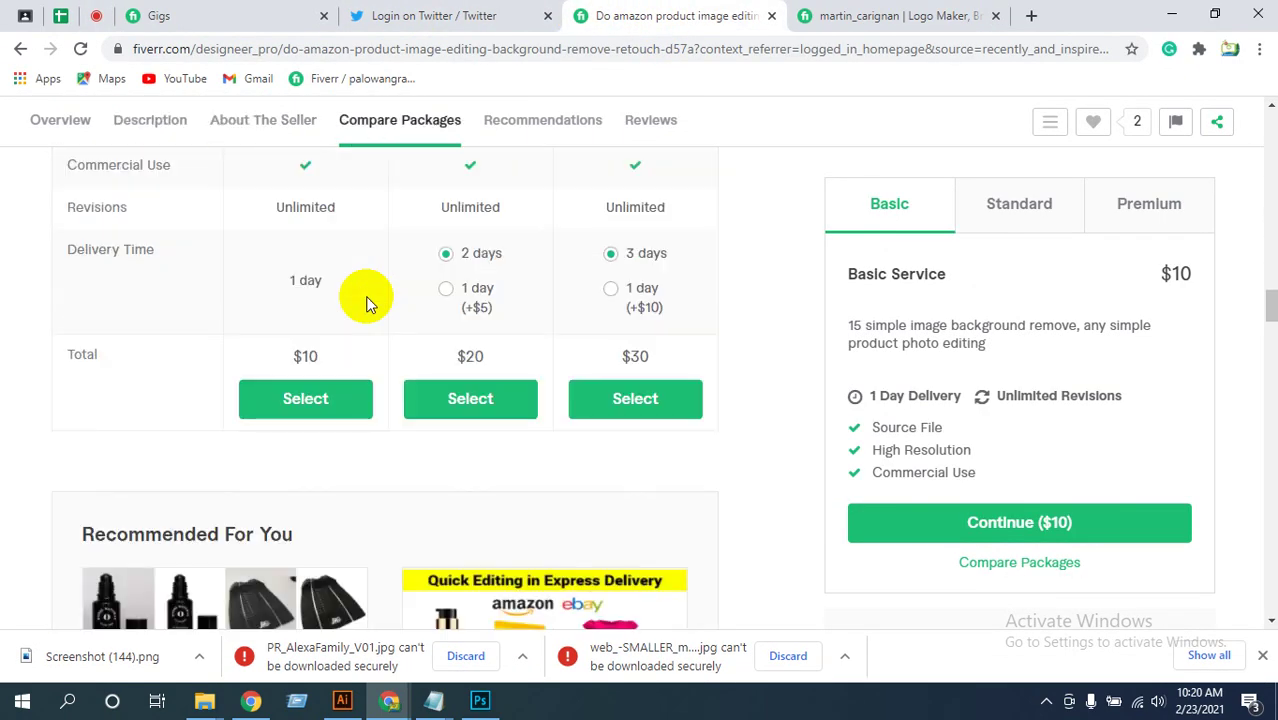
{"action": "scroll", "coordinate": [366, 303], "scroll_direction": "down", "scroll_amount": 10}
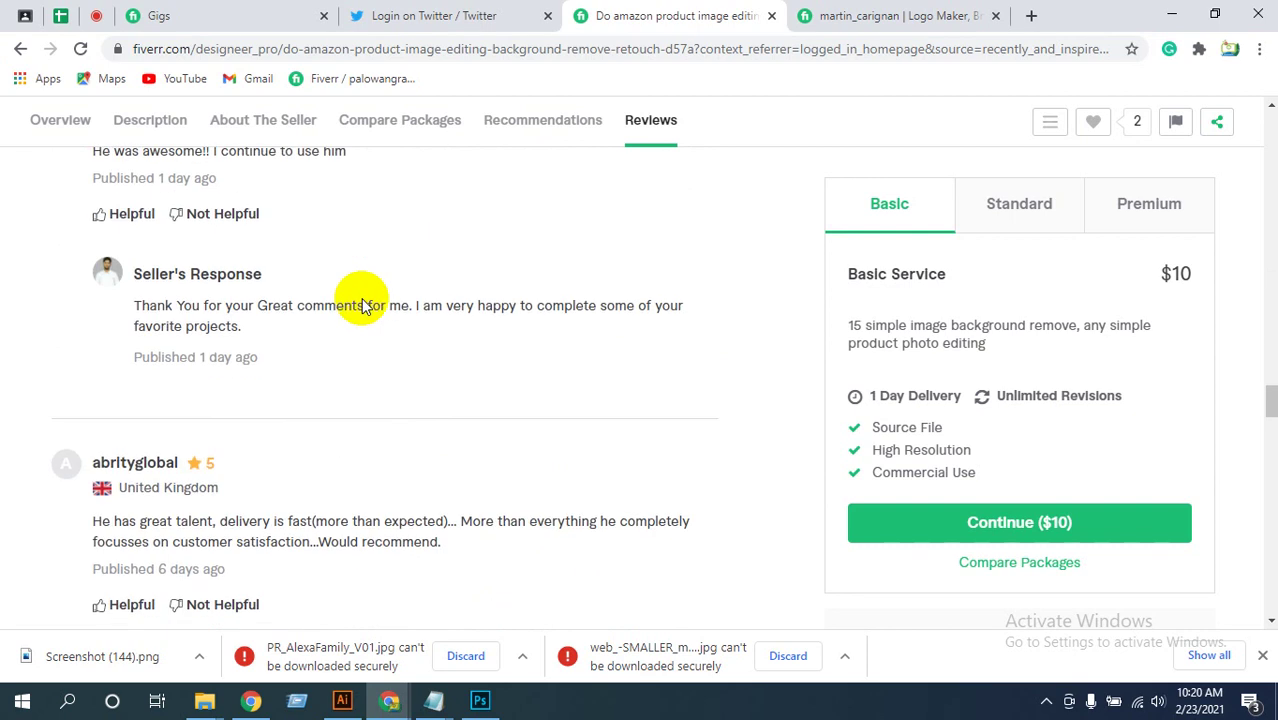
{"action": "scroll", "coordinate": [363, 303], "scroll_direction": "down", "scroll_amount": 12}
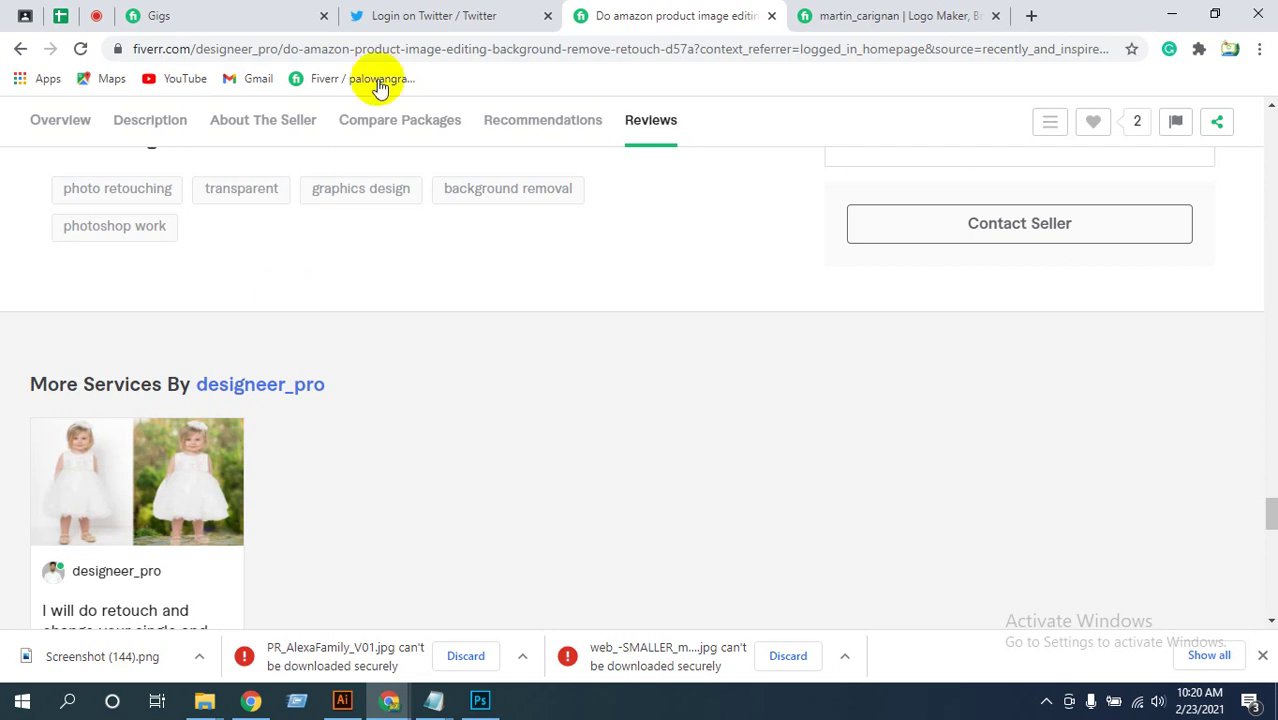
{"action": "left_click", "coordinate": [186, 15]}
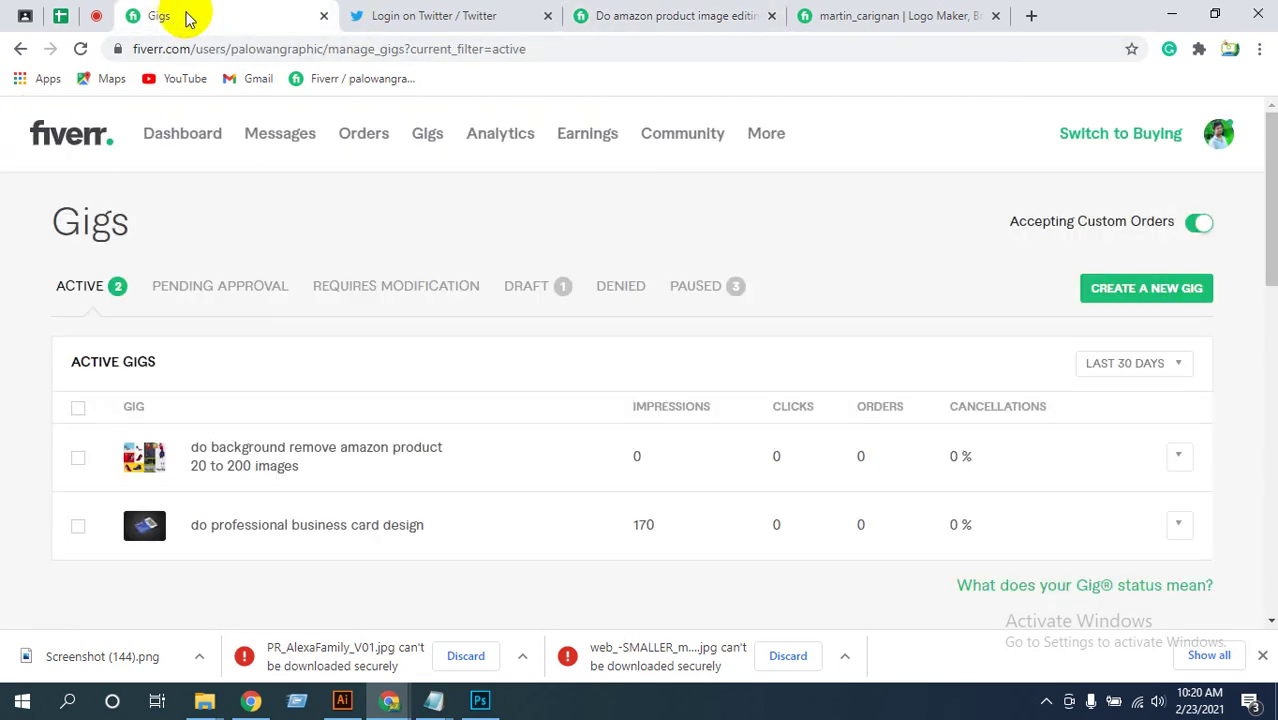
{"action": "left_click", "coordinate": [95, 16]}
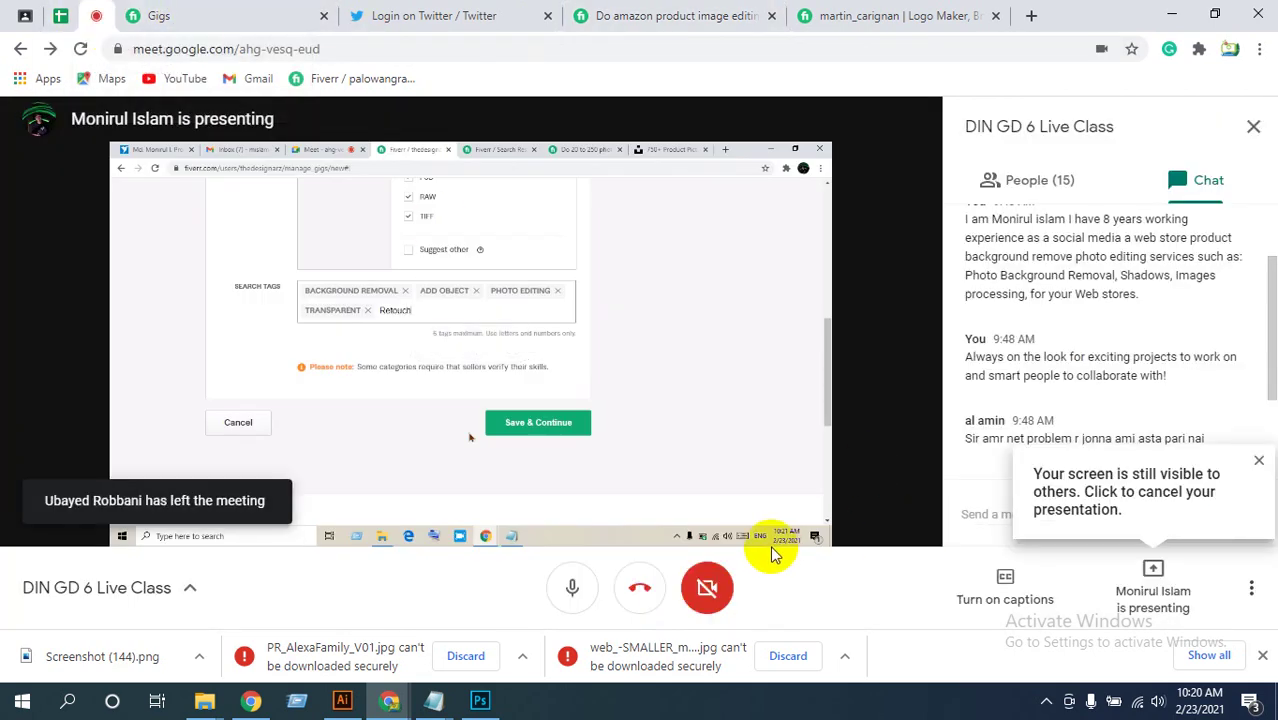